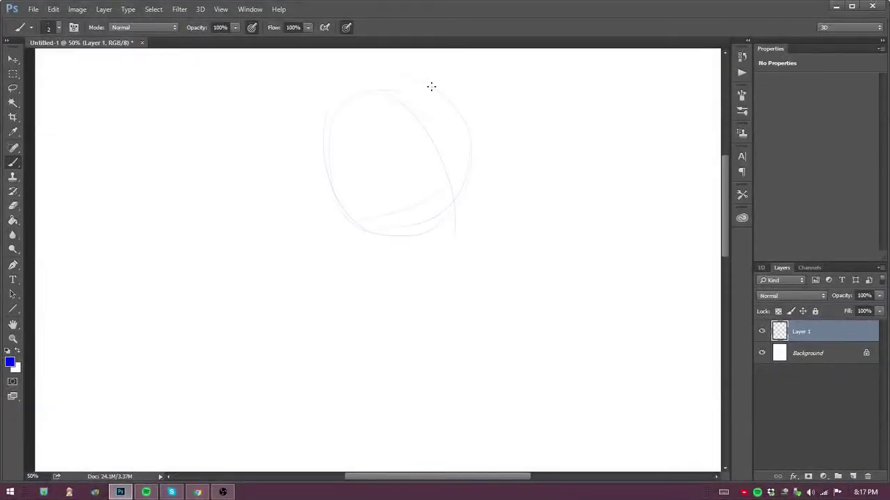
# Block in the first rough blue strokes of the creature's pose
pyautogui.moveTo(431, 86)
pyautogui.mouseDown()
pyautogui.moveTo(443, 385)
pyautogui.moveTo(526, 201)
pyautogui.moveTo(391, 271)
pyautogui.mouseUp()
pyautogui.scroll(-5, 474, 286)
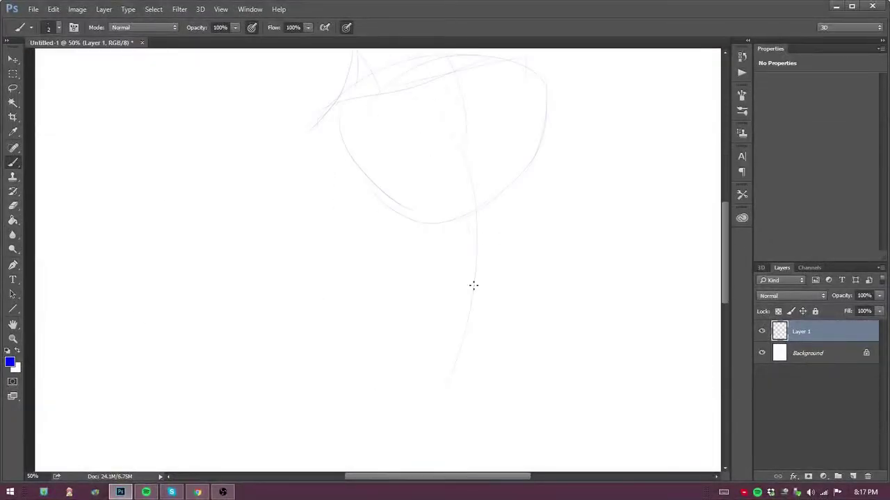
pyautogui.moveTo(473, 341); pyautogui.dragTo(417, 417)
pyautogui.scroll(-5, 458, 292)
pyautogui.moveTo(471, 219); pyautogui.dragTo(595, 387)
pyautogui.moveTo(396, 128); pyautogui.dragTo(257, 417)
pyautogui.scroll(5, 555, 243)
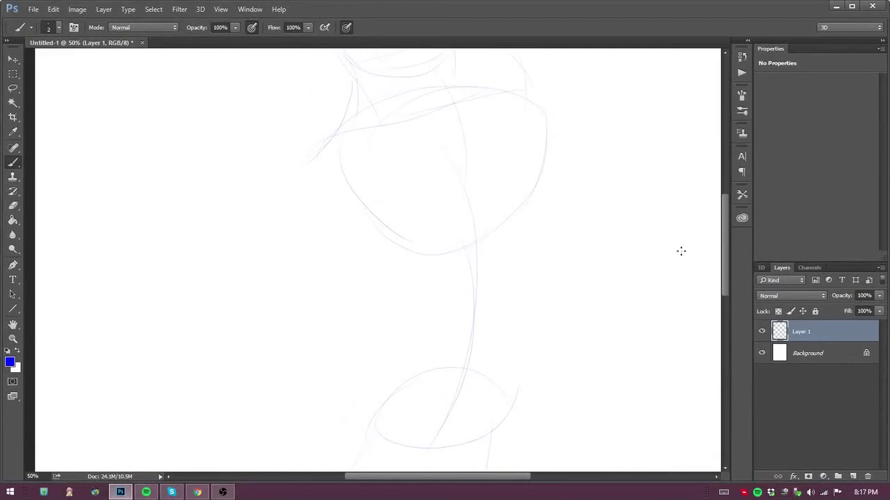
# Shrink the rough sketch with Ctrl+T so it fits the page
pyautogui.hotkey('ctrl', '-')
pyautogui.hotkey('ctrl', 't')
pyautogui.moveTo(489, 471); pyautogui.dragTo(476, 410)
pyautogui.press('Return')
pyautogui.hotkey('ctrl', '+')
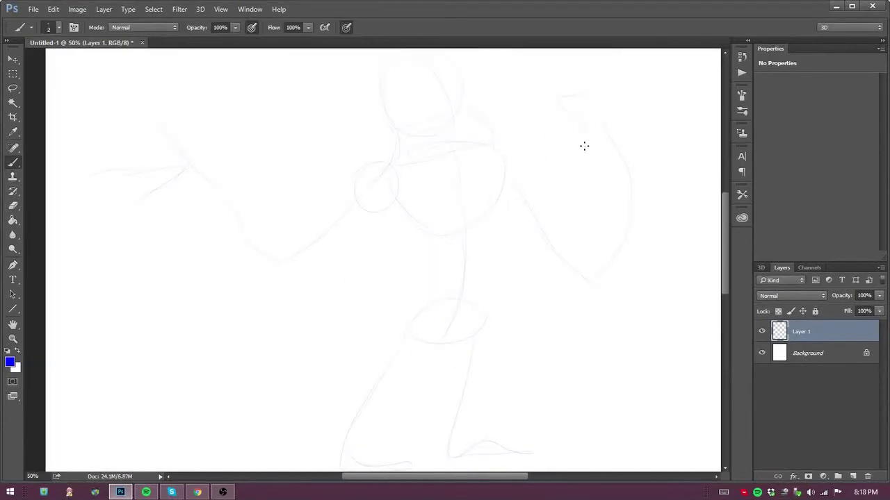
# Rough in the torso curve and right-side body lines
pyautogui.moveTo(368, 199); pyautogui.dragTo(452, 268)
pyautogui.moveTo(528, 181); pyautogui.dragTo(481, 330)
pyautogui.moveTo(724, 278); pyautogui.dragTo(724, 305)
pyautogui.moveTo(431, 202)
pyautogui.mouseDown()
pyautogui.moveTo(383, 254)
pyautogui.moveTo(369, 387)
pyautogui.mouseUp()
pyautogui.moveTo(481, 257); pyautogui.dragTo(473, 367)
pyautogui.moveTo(444, 250); pyautogui.dragTo(459, 358)
pyautogui.moveTo(582, 370); pyautogui.dragTo(474, 370)
pyautogui.scroll(5, 431, 292)
pyautogui.moveTo(417, 299); pyautogui.dragTo(304, 332)
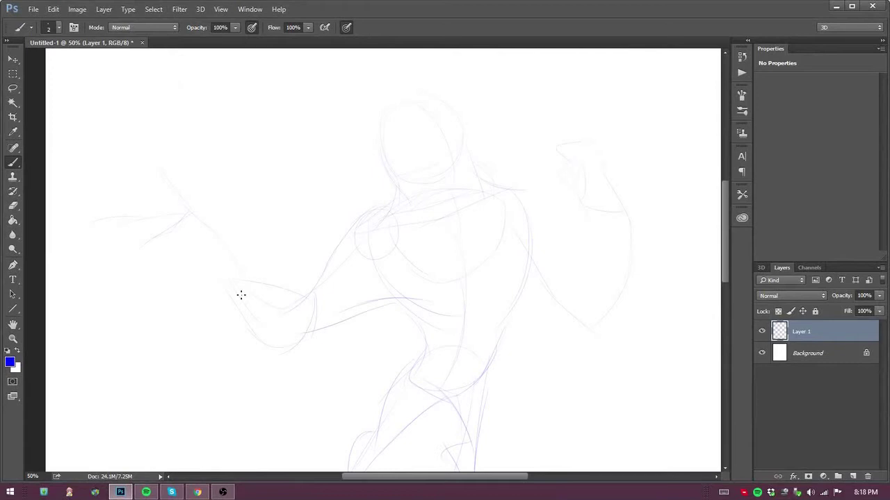
# Sketch the left arm curve and the right leg line
pyautogui.moveTo(258, 192); pyautogui.dragTo(246, 237)
pyautogui.moveTo(233, 239); pyautogui.dragTo(174, 150)
pyautogui.moveTo(504, 342); pyautogui.dragTo(545, 430)
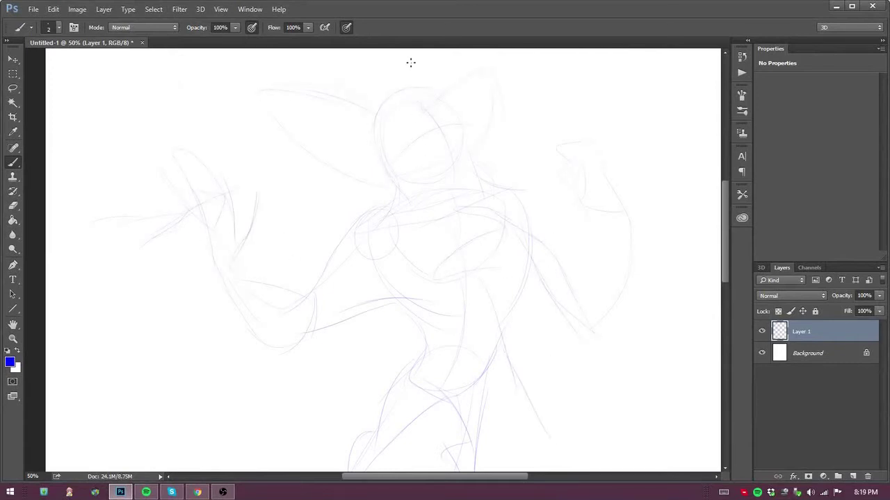
pyautogui.scroll(-3, 625, 95)
pyautogui.scroll(-2, 556, 208)
pyautogui.moveTo(459, 386); pyautogui.dragTo(392, 409)
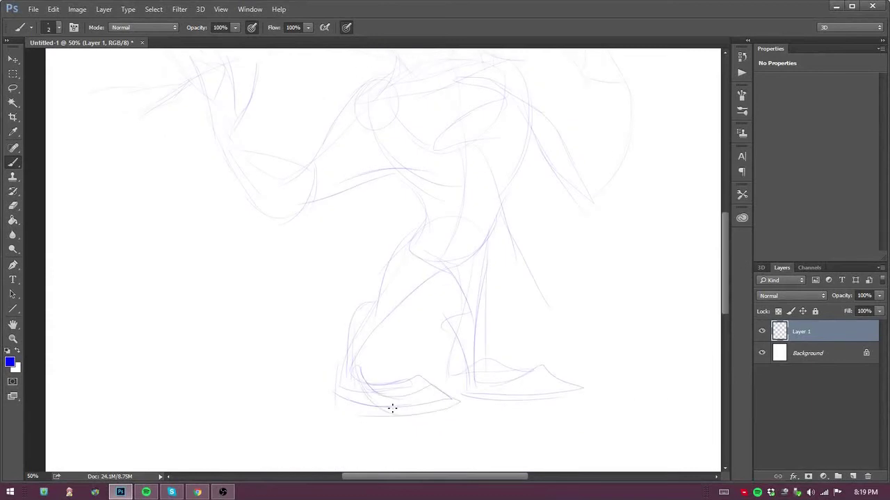
pyautogui.scroll(4, 391, 409)
# Sketch the shoulders, both arm outlines, chest, right torso side and waist
pyautogui.moveTo(486, 162); pyautogui.dragTo(596, 331)
pyautogui.moveTo(535, 217); pyautogui.dragTo(612, 321)
pyautogui.moveTo(530, 304); pyautogui.dragTo(556, 282)
pyautogui.moveTo(517, 252); pyautogui.dragTo(451, 262)
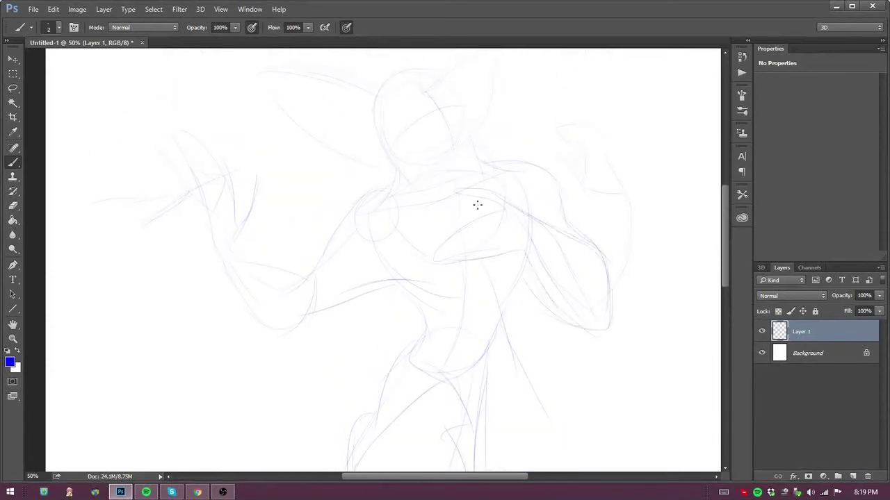
pyautogui.moveTo(244, 241); pyautogui.dragTo(306, 330)
pyautogui.moveTo(323, 246); pyautogui.dragTo(448, 204)
pyautogui.moveTo(533, 195); pyautogui.dragTo(512, 292)
pyautogui.moveTo(412, 297); pyautogui.dragTo(416, 336)
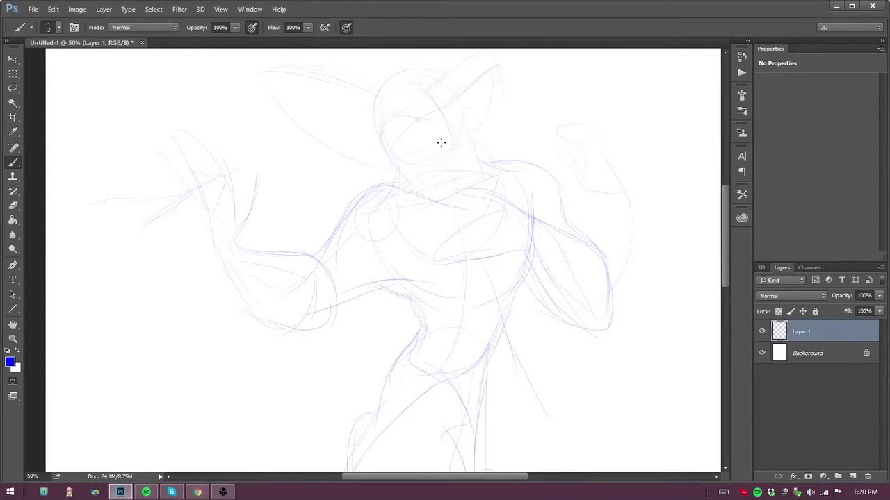
# Rough out the head: jaw, snout, top of head and the large left ear
pyautogui.moveTo(374, 128); pyautogui.dragTo(465, 164)
pyautogui.moveTo(482, 127); pyautogui.dragTo(488, 164)
pyautogui.scroll(3, 724, 226)
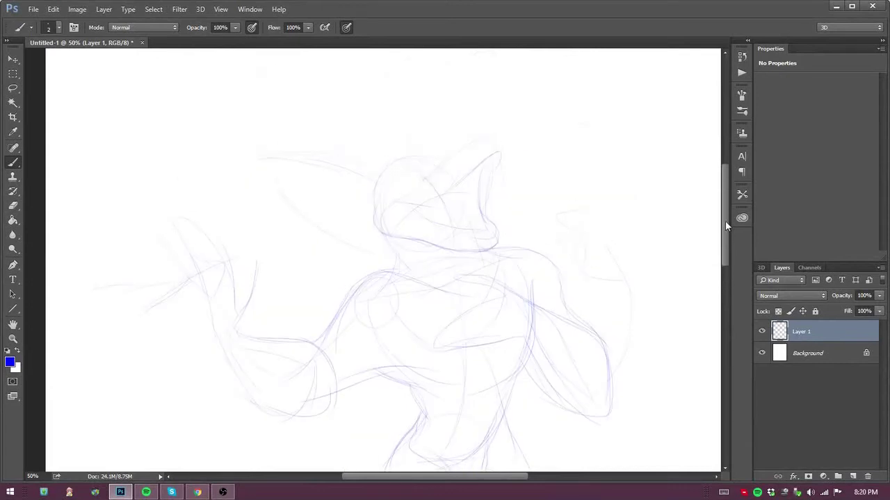
pyautogui.moveTo(417, 182); pyautogui.dragTo(495, 132)
pyautogui.moveTo(432, 148)
pyautogui.mouseDown()
pyautogui.moveTo(368, 200)
pyautogui.moveTo(367, 230)
pyautogui.mouseUp()
pyautogui.moveTo(365, 171); pyautogui.dragTo(369, 236)
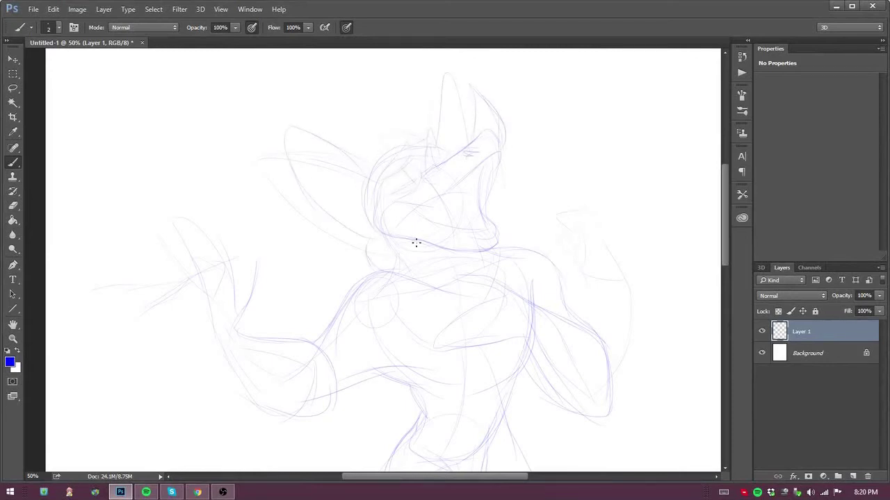
# Add further rough strokes around the lower body and right side
pyautogui.scroll(-5, 731, 272)
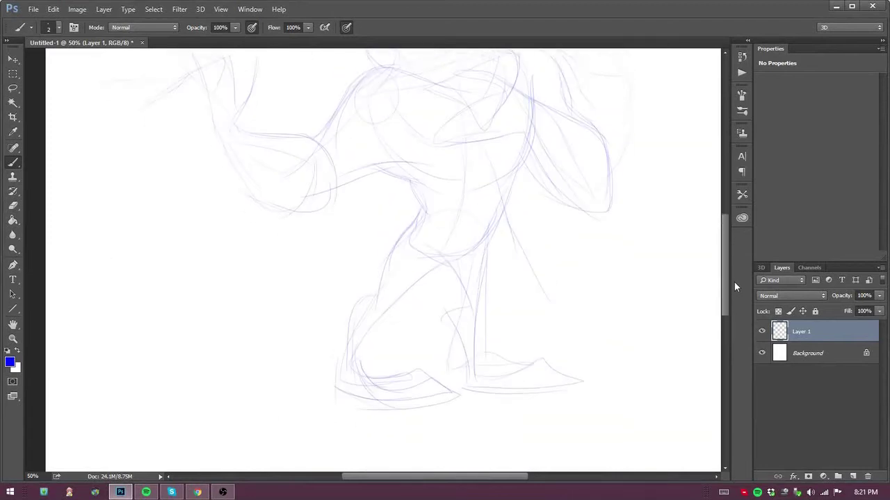
pyautogui.moveTo(144, 345); pyautogui.dragTo(334, 442)
pyautogui.scroll(-3, 417, 389)
pyautogui.moveTo(609, 195); pyautogui.dragTo(592, 359)
pyautogui.moveTo(516, 358); pyautogui.dragTo(592, 351)
pyautogui.scroll(2, 726, 303)
# Extend the chest line and sketch the torso, legs and bottom lines
pyautogui.moveTo(393, 215)
pyautogui.mouseDown()
pyautogui.moveTo(529, 196)
pyautogui.moveTo(463, 317)
pyautogui.mouseUp()
pyautogui.moveTo(495, 292); pyautogui.dragTo(483, 385)
pyautogui.moveTo(471, 308); pyautogui.dragTo(436, 432)
pyautogui.moveTo(486, 407); pyautogui.dragTo(609, 446)
pyautogui.moveTo(458, 435); pyautogui.dragTo(604, 451)
pyautogui.moveTo(445, 283); pyautogui.dragTo(379, 376)
pyautogui.moveTo(396, 292); pyautogui.dragTo(369, 451)
# Add final lower-body strokes, darken the mouth, and create a new empty layer
pyautogui.scroll(-2, 726, 280)
pyautogui.moveTo(368, 351); pyautogui.dragTo(476, 396)
pyautogui.moveTo(417, 357); pyautogui.dragTo(353, 395)
pyautogui.scroll(3, 722, 239)
pyautogui.scroll(1, 722, 238)
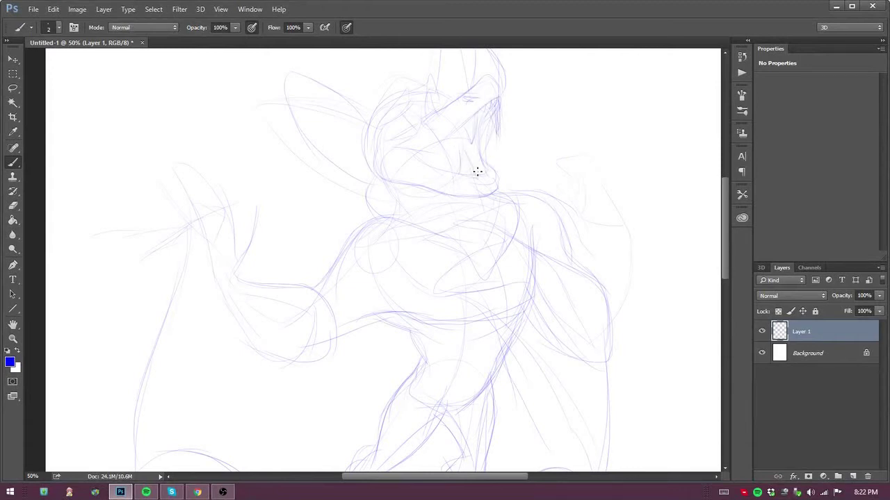
pyautogui.moveTo(482, 140); pyautogui.dragTo(486, 165)
pyautogui.hotkey('ctrl', 'shift', 'alt', 'n')
# Fade the rough sketch layer to 69% opacity and switch to Layer 2
pyautogui.click(813, 353)
pyautogui.click(879, 295)
pyautogui.moveTo(877, 310); pyautogui.dragTo(862, 312)
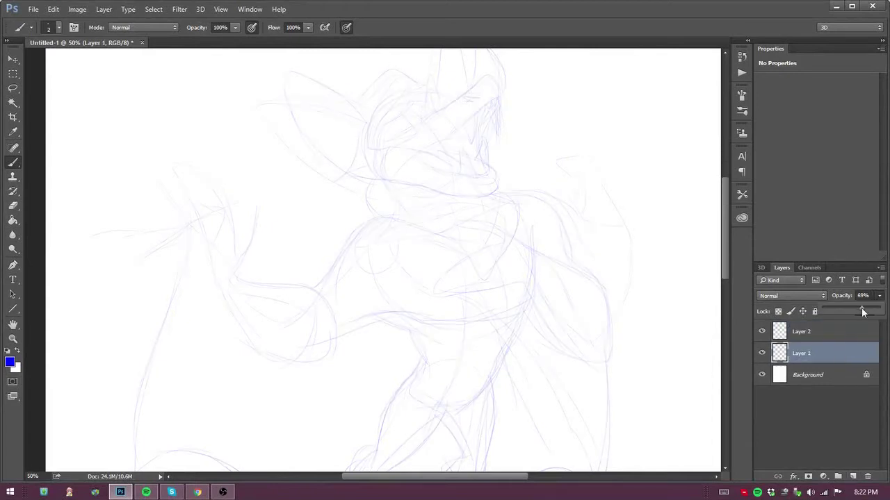
pyautogui.click(823, 338)
pyautogui.keyDown('ctrl'); pyautogui.click(423, 202); pyautogui.keyUp('ctrl')
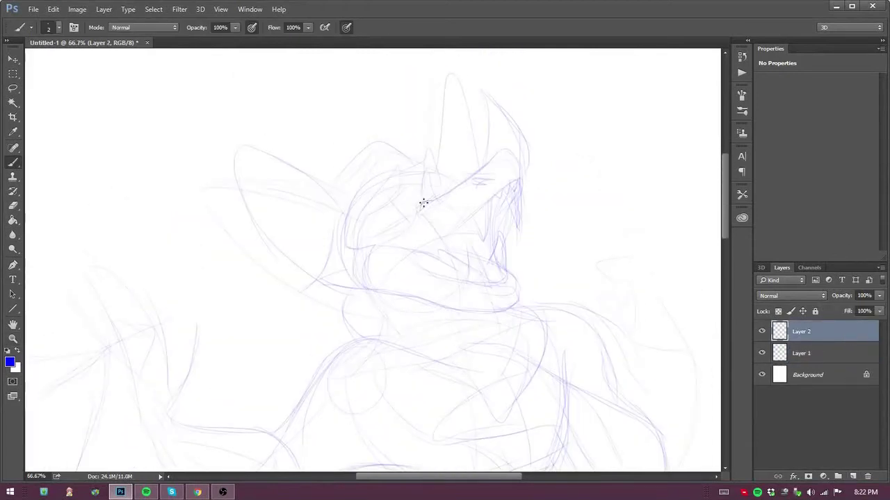
# Ink the snout's jaw line, the right edge of the head and the horn
pyautogui.moveTo(428, 200)
pyautogui.mouseDown()
pyautogui.moveTo(463, 173)
pyautogui.moveTo(479, 99)
pyautogui.moveTo(515, 162)
pyautogui.mouseUp()
pyautogui.press('e')
pyautogui.moveTo(513, 125); pyautogui.dragTo(520, 172)
pyautogui.press('b')
pyautogui.moveTo(516, 132); pyautogui.dragTo(518, 162)
pyautogui.moveTo(479, 97); pyautogui.dragTo(512, 143)
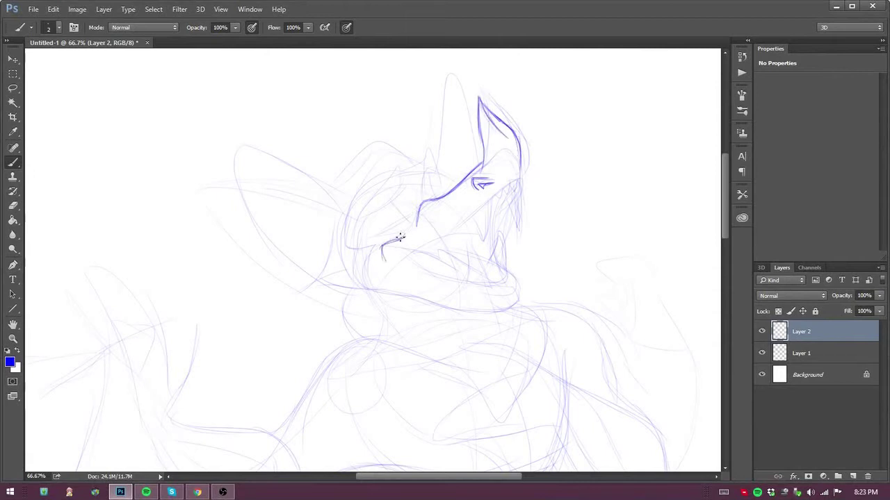
pyautogui.moveTo(408, 251)
pyautogui.mouseDown()
pyautogui.moveTo(460, 226)
pyautogui.moveTo(523, 167)
pyautogui.mouseUp()
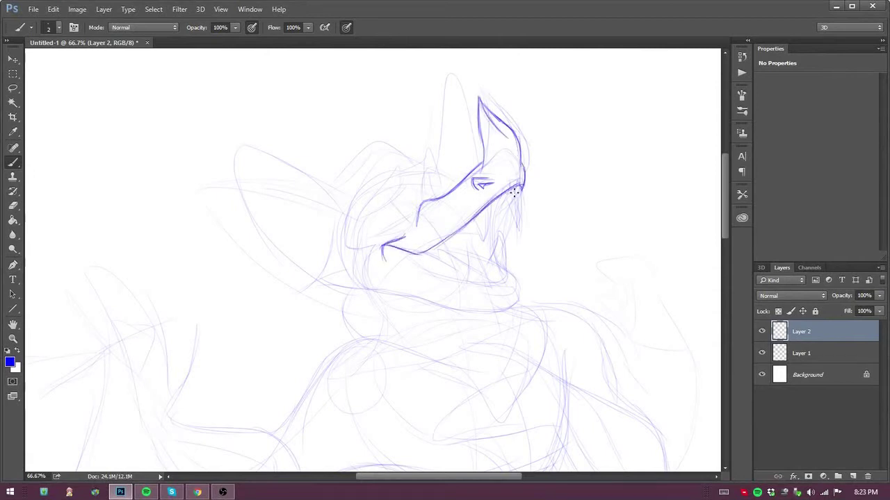
# Ink the fangs, lower jaw, tongue, chin line and a cheek stroke
pyautogui.moveTo(473, 219); pyautogui.dragTo(520, 193)
pyautogui.moveTo(386, 250); pyautogui.dragTo(506, 283)
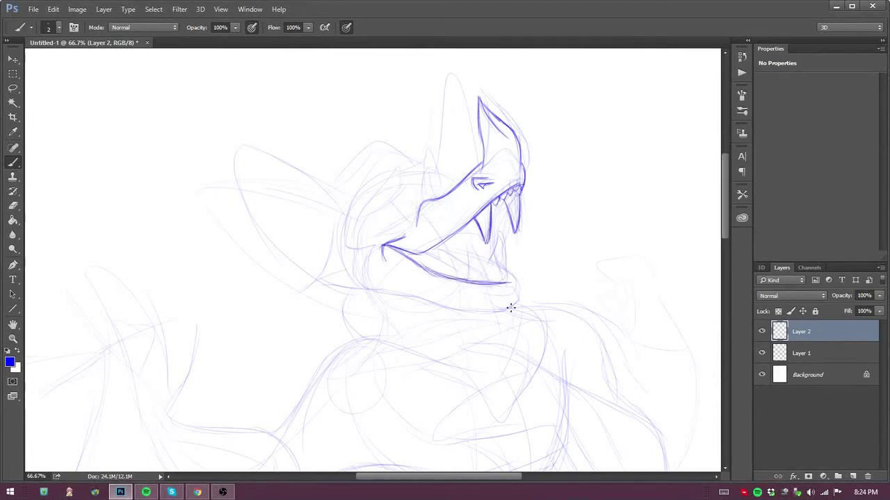
pyautogui.moveTo(470, 248); pyautogui.dragTo(475, 281)
pyautogui.moveTo(425, 253)
pyautogui.mouseDown()
pyautogui.moveTo(471, 267)
pyautogui.moveTo(497, 251)
pyautogui.moveTo(506, 281)
pyautogui.mouseUp()
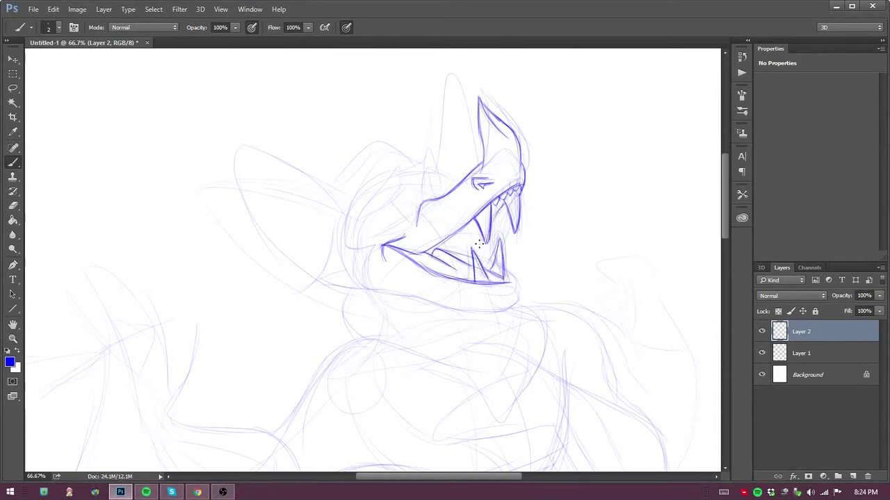
pyautogui.moveTo(408, 302); pyautogui.dragTo(481, 313)
pyautogui.moveTo(519, 285); pyautogui.dragTo(485, 294)
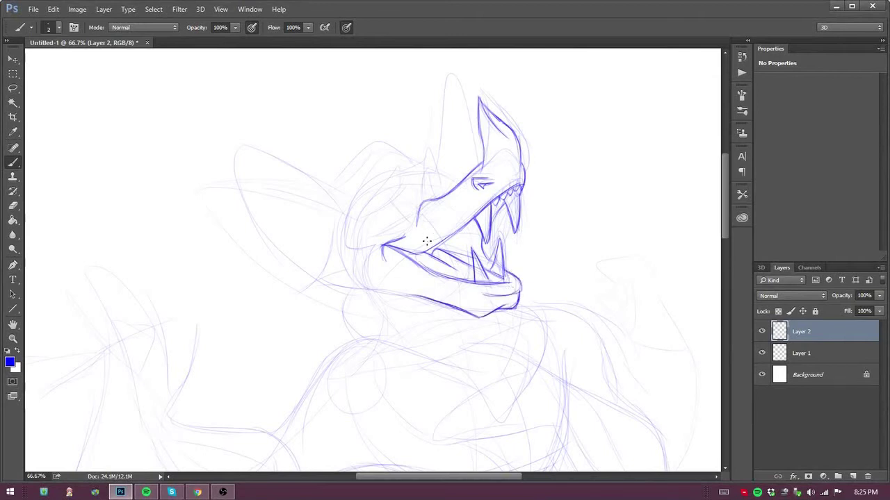
pyautogui.moveTo(408, 216)
pyautogui.mouseDown()
pyautogui.moveTo(379, 231)
pyautogui.moveTo(400, 171)
pyautogui.moveTo(375, 234)
pyautogui.mouseUp()
# Draw the head spike, jaw's left curve, left head edge and top-of-head curves
pyautogui.moveTo(423, 157); pyautogui.dragTo(433, 184)
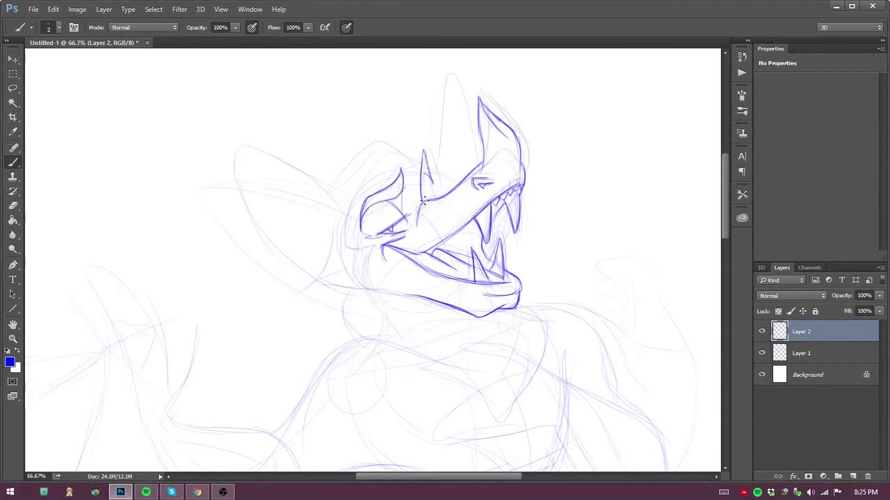
pyautogui.moveTo(368, 274); pyautogui.dragTo(396, 297)
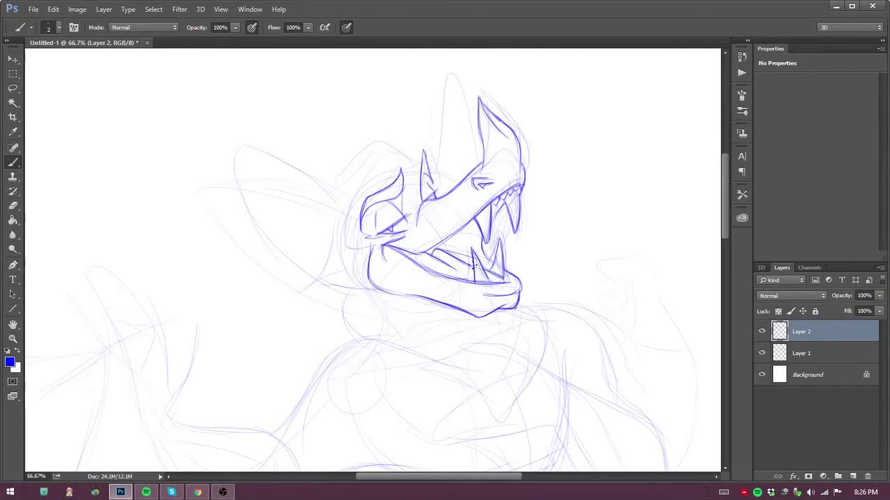
pyautogui.moveTo(335, 226)
pyautogui.mouseDown()
pyautogui.moveTo(308, 258)
pyautogui.moveTo(364, 292)
pyautogui.mouseUp()
pyautogui.moveTo(355, 198); pyautogui.dragTo(372, 243)
pyautogui.moveTo(374, 186)
pyautogui.mouseDown()
pyautogui.moveTo(401, 175)
pyautogui.moveTo(330, 182)
pyautogui.mouseUp()
pyautogui.moveTo(402, 165); pyautogui.dragTo(369, 179)
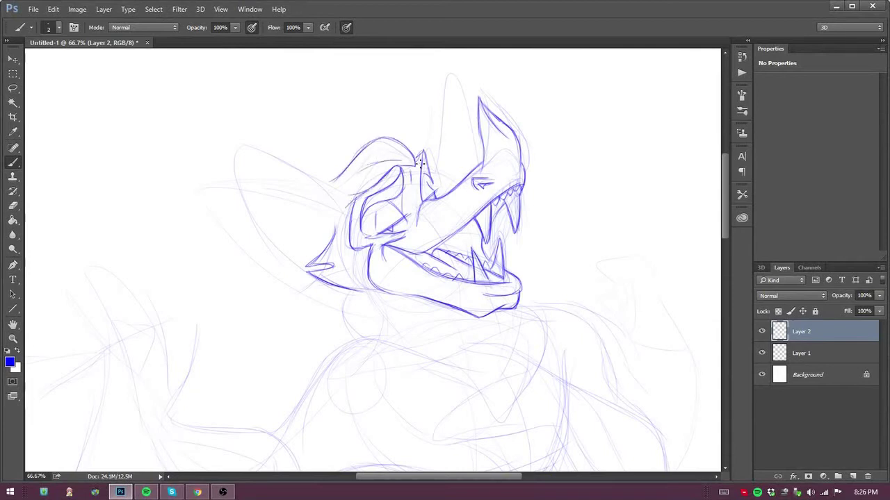
# Outline the large left ear and its inner ear lines
pyautogui.press('e')
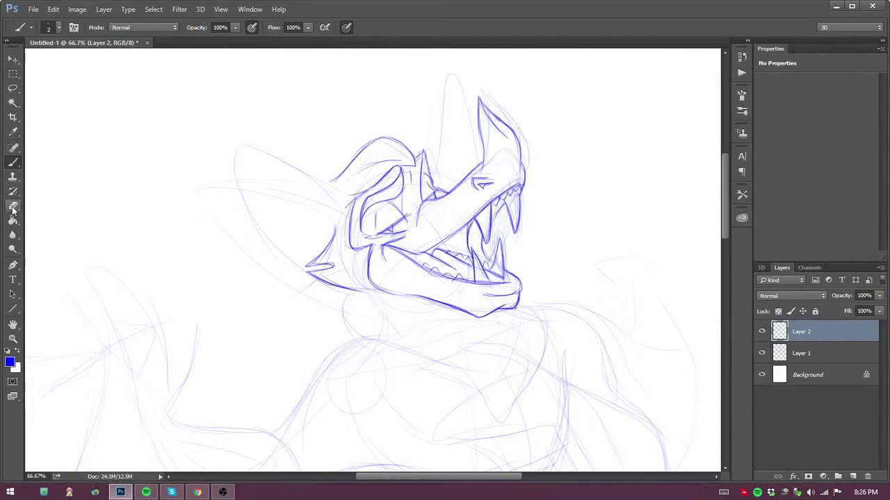
pyautogui.press('b')
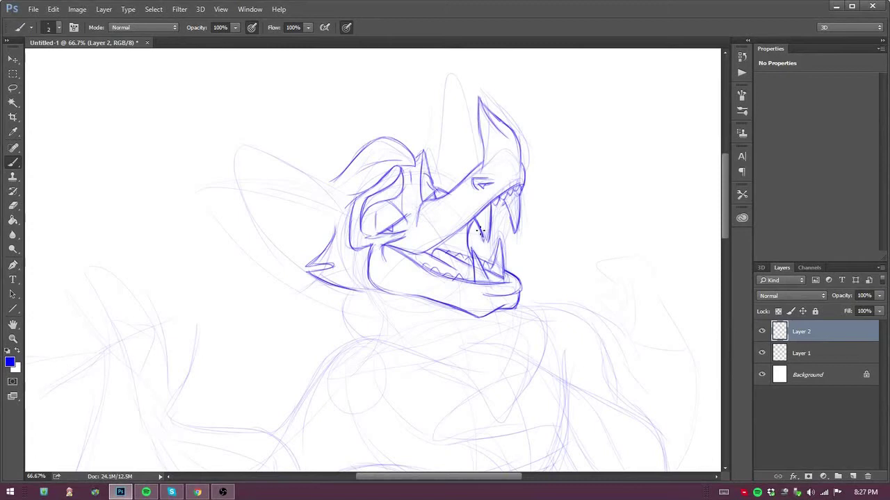
pyautogui.moveTo(339, 193)
pyautogui.mouseDown()
pyautogui.moveTo(303, 174)
pyautogui.moveTo(240, 236)
pyautogui.moveTo(306, 271)
pyautogui.mouseUp()
pyautogui.moveTo(237, 199); pyautogui.dragTo(257, 151)
pyautogui.moveTo(335, 189)
pyautogui.mouseDown()
pyautogui.moveTo(293, 226)
pyautogui.moveTo(325, 249)
pyautogui.mouseUp()
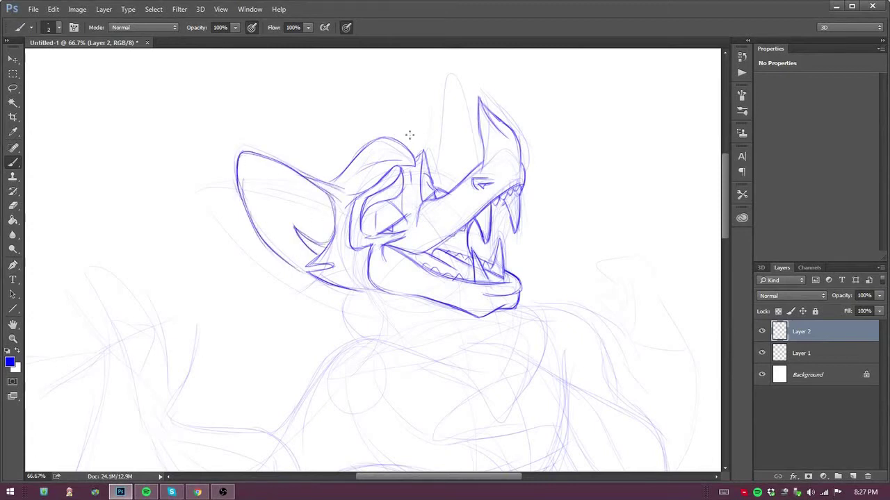
pyautogui.moveTo(411, 130)
pyautogui.mouseDown()
pyautogui.moveTo(404, 77)
pyautogui.moveTo(444, 186)
pyautogui.mouseUp()
# Begin inking the neck and shoulder lines below the head
pyautogui.scroll(-3, 616, 242)
pyautogui.moveTo(341, 240); pyautogui.dragTo(375, 298)
pyautogui.moveTo(549, 278)
pyautogui.mouseDown()
pyautogui.moveTo(515, 251)
pyautogui.moveTo(549, 299)
pyautogui.mouseUp()
pyautogui.scroll(-3, 726, 256)
pyautogui.moveTo(581, 220)
pyautogui.mouseDown()
pyautogui.moveTo(537, 217)
pyautogui.moveTo(627, 285)
pyautogui.mouseUp()
pyautogui.scroll(-5, 738, 240)
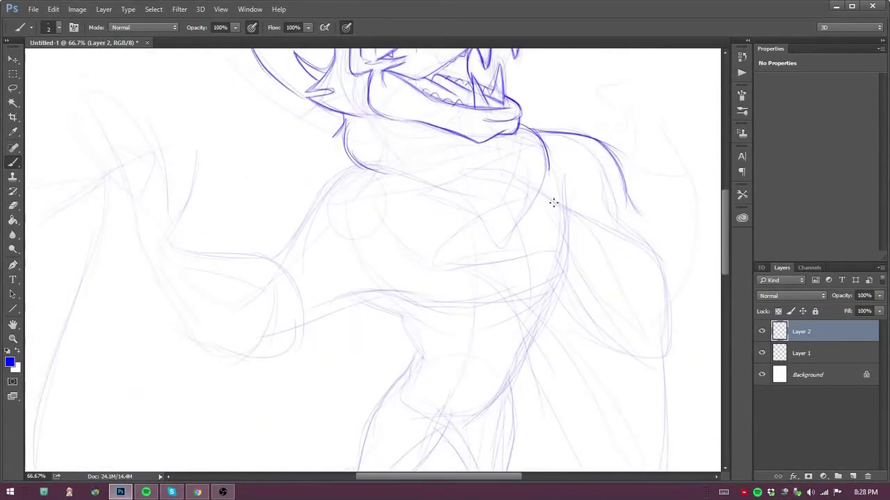
# Add faint body guide lines and ink the left shoulder, arm and forearm
pyautogui.moveTo(514, 274); pyautogui.dragTo(567, 263)
pyautogui.moveTo(567, 208); pyautogui.dragTo(528, 197)
pyautogui.moveTo(369, 171)
pyautogui.mouseDown()
pyautogui.moveTo(453, 189)
pyautogui.moveTo(278, 254)
pyautogui.mouseUp()
pyautogui.moveTo(430, 311); pyautogui.dragTo(278, 365)
pyautogui.scroll(5, 357, 330)
pyautogui.scroll(-8, 356, 330)
# Ink and darken the right shoulder and arm contour plus the torso side
pyautogui.moveTo(563, 149)
pyautogui.mouseDown()
pyautogui.moveTo(455, 145)
pyautogui.moveTo(476, 161)
pyautogui.moveTo(472, 191)
pyautogui.moveTo(456, 209)
pyautogui.moveTo(475, 227)
pyautogui.moveTo(556, 214)
pyautogui.moveTo(687, 241)
pyautogui.moveTo(707, 284)
pyautogui.mouseUp()
pyautogui.moveTo(556, 214)
pyautogui.mouseDown()
pyautogui.moveTo(584, 257)
pyautogui.moveTo(703, 295)
pyautogui.mouseUp()
pyautogui.moveTo(630, 147); pyautogui.dragTo(704, 255)
pyautogui.scroll(3, 569, 198)
pyautogui.moveTo(549, 239); pyautogui.dragTo(604, 223)
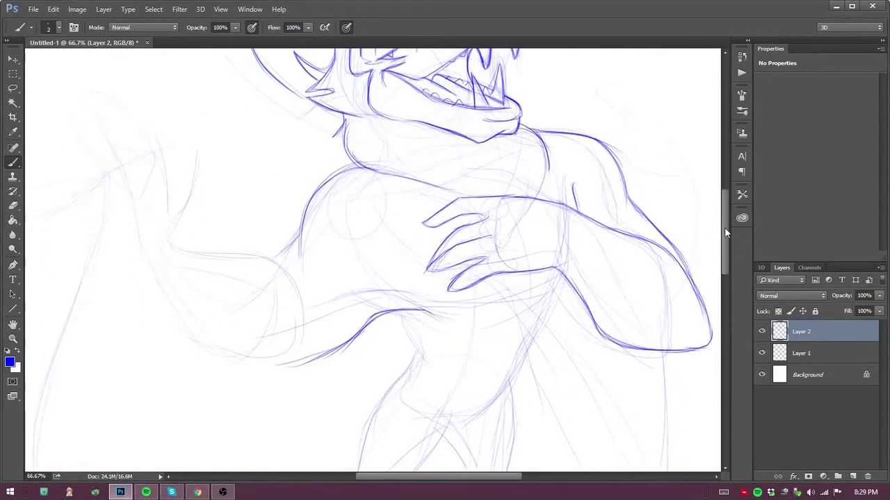
# Ink the lower arm, the clawed hand's fingers and the left arm contour
pyautogui.moveTo(360, 327); pyautogui.dragTo(310, 256)
pyautogui.moveTo(299, 366)
pyautogui.mouseDown()
pyautogui.moveTo(351, 368)
pyautogui.moveTo(248, 341)
pyautogui.moveTo(185, 235)
pyautogui.mouseUp()
pyautogui.moveTo(477, 272); pyautogui.dragTo(546, 253)
pyautogui.moveTo(546, 257); pyautogui.dragTo(502, 289)
pyautogui.scroll(3, 284, 349)
pyautogui.moveTo(327, 353); pyautogui.dragTo(236, 328)
pyautogui.moveTo(294, 341)
pyautogui.mouseDown()
pyautogui.moveTo(359, 401)
pyautogui.moveTo(224, 256)
pyautogui.mouseUp()
pyautogui.hscroll(-2, 241, 338)
# Outline the fist with knuckles, wrist sides and thumb
pyautogui.moveTo(277, 207); pyautogui.dragTo(298, 318)
pyautogui.moveTo(217, 240); pyautogui.dragTo(247, 327)
pyautogui.moveTo(236, 229); pyautogui.dragTo(278, 233)
pyautogui.moveTo(214, 258); pyautogui.dragTo(249, 338)
pyautogui.moveTo(213, 214); pyautogui.dragTo(246, 231)
pyautogui.moveTo(246, 233); pyautogui.dragTo(237, 265)
pyautogui.moveTo(221, 217)
pyautogui.mouseDown()
pyautogui.moveTo(257, 230)
pyautogui.moveTo(248, 265)
pyautogui.mouseUp()
# Draw the raised index finger and inner hand detail lines
pyautogui.moveTo(218, 165)
pyautogui.mouseDown()
pyautogui.moveTo(235, 200)
pyautogui.moveTo(250, 182)
pyautogui.mouseUp()
pyautogui.moveTo(230, 145); pyautogui.dragTo(275, 221)
pyautogui.moveTo(258, 178); pyautogui.dragTo(285, 259)
pyautogui.moveTo(261, 270)
pyautogui.mouseDown()
pyautogui.moveTo(282, 310)
pyautogui.moveTo(310, 221)
pyautogui.mouseUp()
# Redraw the thumb, wrist and forearm lines darker, erasing the old thumb and finger strokes
pyautogui.hotkey('ctrl', 'z')
pyautogui.moveTo(259, 328)
pyautogui.mouseDown()
pyautogui.moveTo(306, 298)
pyautogui.moveTo(334, 244)
pyautogui.mouseUp()
pyautogui.moveTo(276, 221)
pyautogui.mouseDown()
pyautogui.moveTo(294, 277)
pyautogui.moveTo(278, 321)
pyautogui.moveTo(384, 351)
pyautogui.mouseUp()
pyautogui.press('e')
pyautogui.press('b')
pyautogui.moveTo(296, 314)
pyautogui.mouseDown()
pyautogui.moveTo(396, 358)
pyautogui.moveTo(417, 409)
pyautogui.mouseUp()
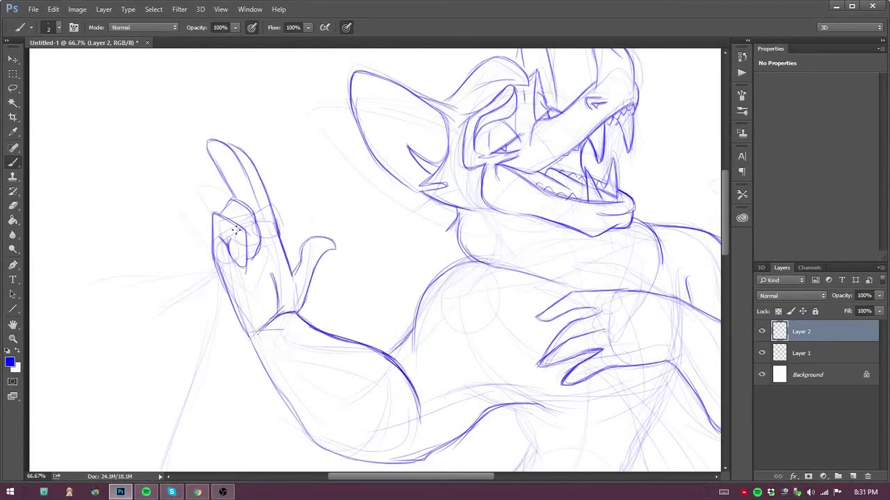
pyautogui.press('e')
pyautogui.moveTo(318, 252); pyautogui.dragTo(290, 306)
pyautogui.press('b')
pyautogui.moveTo(321, 258); pyautogui.dragTo(296, 312)
pyautogui.press('e')
pyautogui.press('b')
pyautogui.moveTo(299, 272)
pyautogui.mouseDown()
pyautogui.moveTo(278, 221)
pyautogui.moveTo(291, 260)
pyautogui.mouseUp()
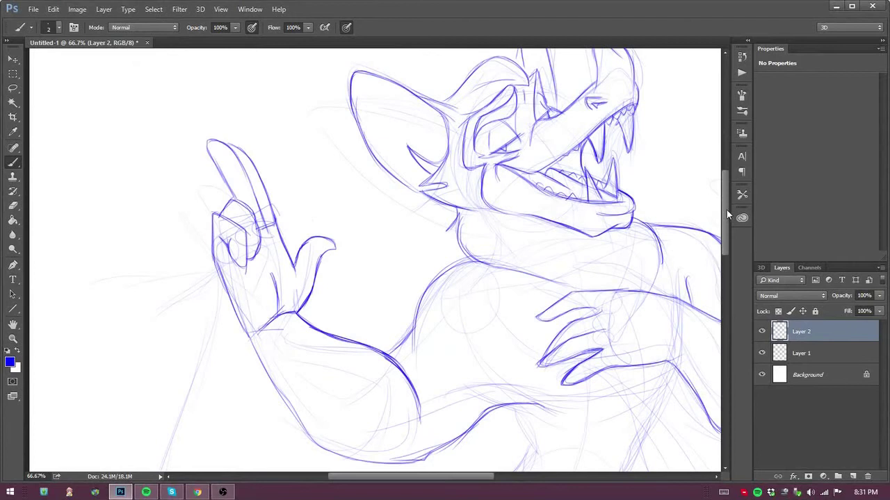
# Darken the lower arm contour and finger edges, and redraw the raised hand's knuckles
pyautogui.scroll(-2, 726, 216)
pyautogui.moveTo(216, 224); pyautogui.dragTo(501, 366)
pyautogui.moveTo(387, 318); pyautogui.dragTo(417, 275)
pyautogui.moveTo(207, 104)
pyautogui.mouseDown()
pyautogui.moveTo(230, 162)
pyautogui.moveTo(261, 175)
pyautogui.moveTo(247, 226)
pyautogui.mouseUp()
pyautogui.press('e')
pyautogui.press('b')
pyautogui.moveTo(230, 170)
pyautogui.mouseDown()
pyautogui.moveTo(245, 172)
pyautogui.moveTo(257, 203)
pyautogui.mouseUp()
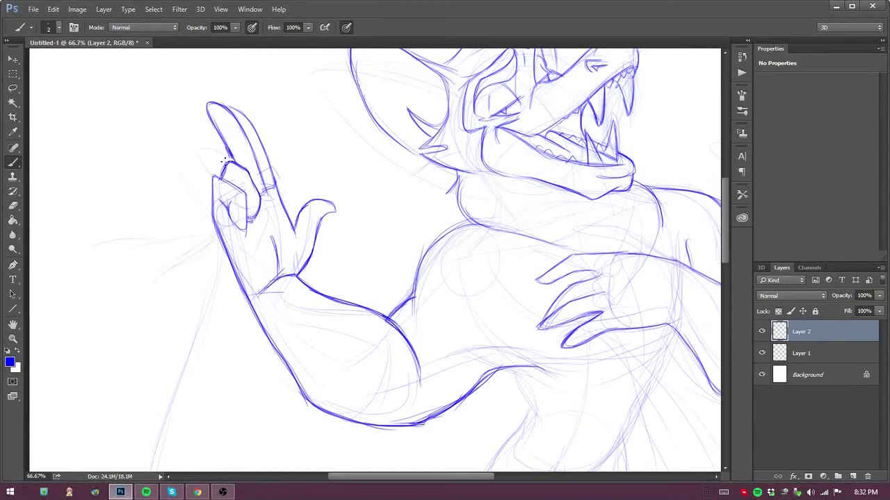
# On the layer below, darken the lower torso outline and erase stray lines beneath it
pyautogui.scroll(-6, 248, 207)
pyautogui.hscroll(3, 502, 417)
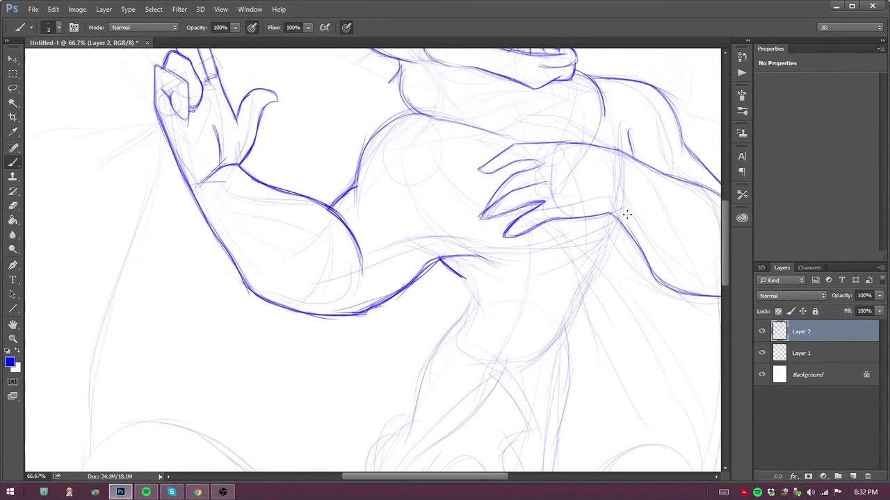
pyautogui.hotkey('alt', '[')
pyautogui.moveTo(473, 278); pyautogui.dragTo(612, 257)
pyautogui.moveTo(584, 222); pyautogui.dragTo(587, 299)
pyautogui.moveTo(615, 257); pyautogui.dragTo(549, 376)
pyautogui.press('e')
pyautogui.hotkey('ctrl', '-')
pyautogui.moveTo(528, 285)
pyautogui.mouseDown()
pyautogui.moveTo(437, 364)
pyautogui.moveTo(547, 342)
pyautogui.mouseUp()
# Sketch rough lines for the belly and hips
pyautogui.scroll(4, 546, 342)
pyautogui.press('b')
pyautogui.scroll(-5, 194, 204)
pyautogui.moveTo(439, 255); pyautogui.dragTo(473, 317)
pyautogui.moveTo(531, 310); pyautogui.dragTo(514, 333)
pyautogui.moveTo(534, 240)
pyautogui.mouseDown()
pyautogui.moveTo(511, 330)
pyautogui.moveTo(450, 299)
pyautogui.mouseUp()
pyautogui.moveTo(533, 277); pyautogui.dragTo(485, 357)
pyautogui.moveTo(544, 309); pyautogui.dragTo(520, 348)
pyautogui.moveTo(727, 285)
pyautogui.mouseDown()
pyautogui.moveTo(728, 250)
pyautogui.moveTo(723, 327)
pyautogui.mouseUp()
# Rough in the leg lines from the thighs down to the feet
pyautogui.moveTo(389, 250); pyautogui.dragTo(379, 410)
pyautogui.moveTo(378, 417); pyautogui.dragTo(487, 431)
pyautogui.moveTo(522, 222); pyautogui.dragTo(515, 403)
pyautogui.moveTo(529, 389); pyautogui.dragTo(660, 400)
pyautogui.moveTo(723, 294)
pyautogui.mouseDown()
pyautogui.moveTo(725, 230)
pyautogui.moveTo(725, 295)
pyautogui.mouseUp()
pyautogui.moveTo(549, 142); pyautogui.dragTo(476, 239)
pyautogui.moveTo(473, 177); pyautogui.dragTo(403, 312)
pyautogui.moveTo(442, 141); pyautogui.dragTo(360, 306)
# Outline the left leg and foot, and refine the right knee and leg lines
pyautogui.moveTo(378, 316); pyautogui.dragTo(383, 391)
pyautogui.moveTo(445, 402)
pyautogui.mouseDown()
pyautogui.moveTo(364, 405)
pyautogui.moveTo(417, 440)
pyautogui.mouseUp()
pyautogui.moveTo(545, 171); pyautogui.dragTo(519, 321)
pyautogui.moveTo(479, 248)
pyautogui.mouseDown()
pyautogui.moveTo(510, 371)
pyautogui.moveTo(660, 417)
pyautogui.mouseUp()
pyautogui.moveTo(726, 313)
pyautogui.mouseDown()
pyautogui.moveTo(726, 250)
pyautogui.moveTo(733, 284)
pyautogui.mouseUp()
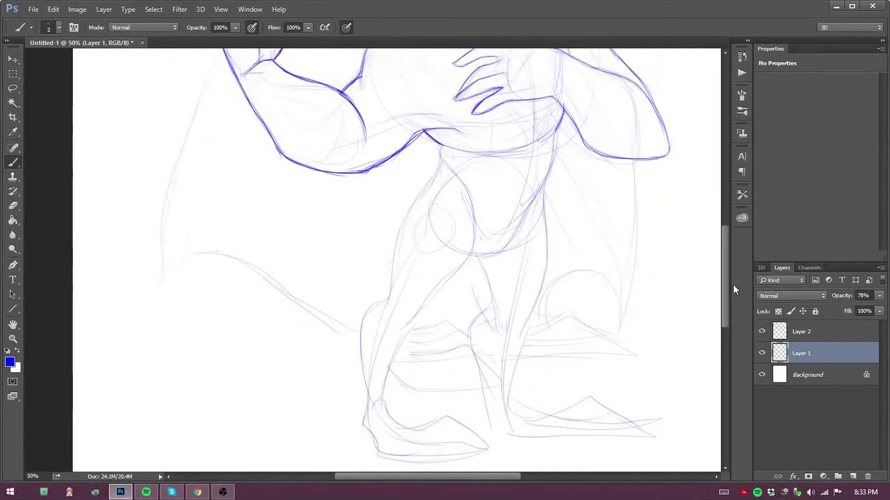
# Back on Layer 2, ink the right torso side, the left leg, and the foot's top and sole
pyautogui.scroll(3, 722, 281)
pyautogui.hotkey('alt', ']')
pyautogui.scroll(2, 722, 280)
pyautogui.moveTo(537, 271)
pyautogui.mouseDown()
pyautogui.moveTo(545, 351)
pyautogui.moveTo(481, 410)
pyautogui.mouseUp()
pyautogui.scroll(-5, 431, 332)
pyautogui.moveTo(464, 196); pyautogui.dragTo(396, 332)
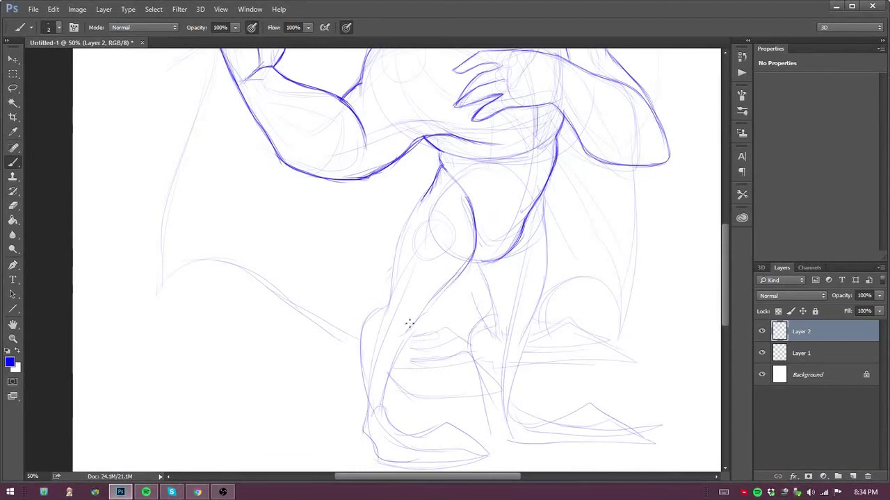
pyautogui.moveTo(436, 186); pyautogui.dragTo(388, 310)
pyautogui.moveTo(724, 249)
pyautogui.mouseDown()
pyautogui.moveTo(728, 200)
pyautogui.moveTo(724, 257)
pyautogui.mouseUp()
pyautogui.moveTo(388, 270); pyautogui.dragTo(362, 371)
pyautogui.moveTo(417, 285)
pyautogui.mouseDown()
pyautogui.moveTo(387, 352)
pyautogui.moveTo(499, 424)
pyautogui.mouseUp()
pyautogui.moveTo(368, 351); pyautogui.dragTo(499, 427)
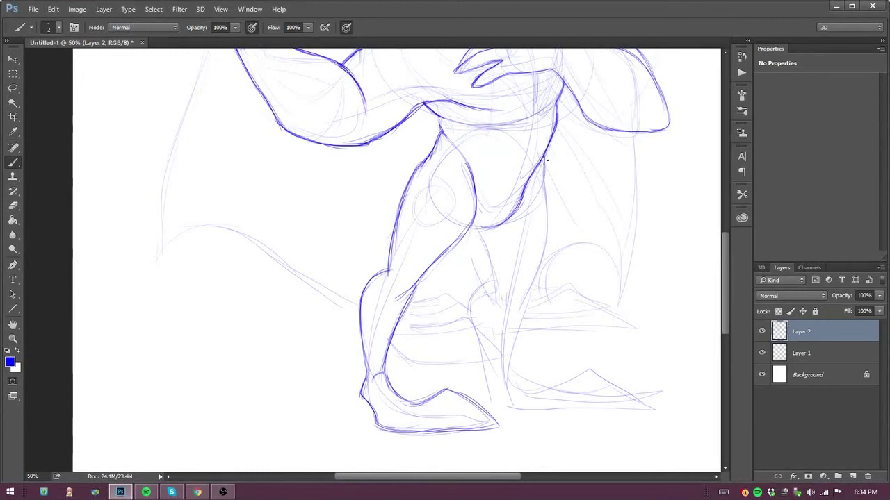
# Ink the right leg's back and front edges from thigh to ankle, plus its foot
pyautogui.moveTo(544, 157); pyautogui.dragTo(521, 313)
pyautogui.moveTo(477, 227); pyautogui.dragTo(488, 396)
pyautogui.moveTo(526, 302)
pyautogui.mouseDown()
pyautogui.moveTo(576, 377)
pyautogui.moveTo(626, 414)
pyautogui.mouseUp()
pyautogui.moveTo(487, 388); pyautogui.dragTo(576, 415)
pyautogui.moveTo(726, 279)
pyautogui.mouseDown()
pyautogui.moveTo(736, 252)
pyautogui.moveTo(737, 300)
pyautogui.mouseUp()
pyautogui.moveTo(505, 358)
pyautogui.mouseDown()
pyautogui.moveTo(629, 383)
pyautogui.moveTo(524, 382)
pyautogui.mouseUp()
pyautogui.moveTo(422, 374); pyautogui.dragTo(430, 410)
pyautogui.moveTo(727, 284); pyautogui.dragTo(729, 233)
# Erase the old arm outline segments and redraw the arm contour cleanly
pyautogui.click(11, 206)
pyautogui.moveTo(556, 243); pyautogui.dragTo(667, 306)
pyautogui.press('b')
pyautogui.moveTo(552, 240); pyautogui.dragTo(584, 290)
pyautogui.moveTo(574, 275); pyautogui.dragTo(670, 310)
pyautogui.moveTo(615, 221)
pyautogui.mouseDown()
pyautogui.moveTo(665, 277)
pyautogui.moveTo(669, 306)
pyautogui.mouseUp()
pyautogui.moveTo(723, 229); pyautogui.dragTo(728, 307)
# Add final touch-up strokes on the feet and torso, then scroll to review the figure
pyautogui.moveTo(472, 344); pyautogui.dragTo(491, 374)
pyautogui.moveTo(408, 348); pyautogui.dragTo(382, 393)
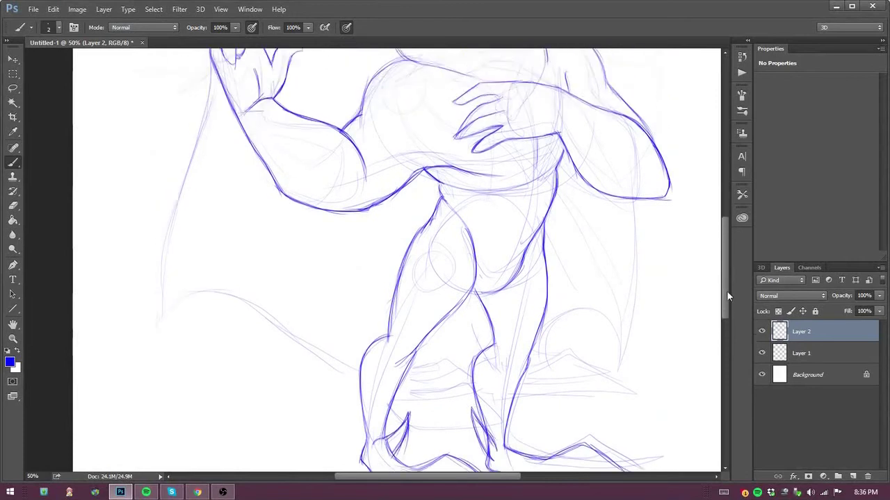
pyautogui.scroll(3, 436, 238)
pyautogui.moveTo(376, 280)
pyautogui.mouseDown()
pyautogui.moveTo(346, 297)
pyautogui.moveTo(367, 316)
pyautogui.mouseUp()
pyautogui.scroll(2, 275, 318)
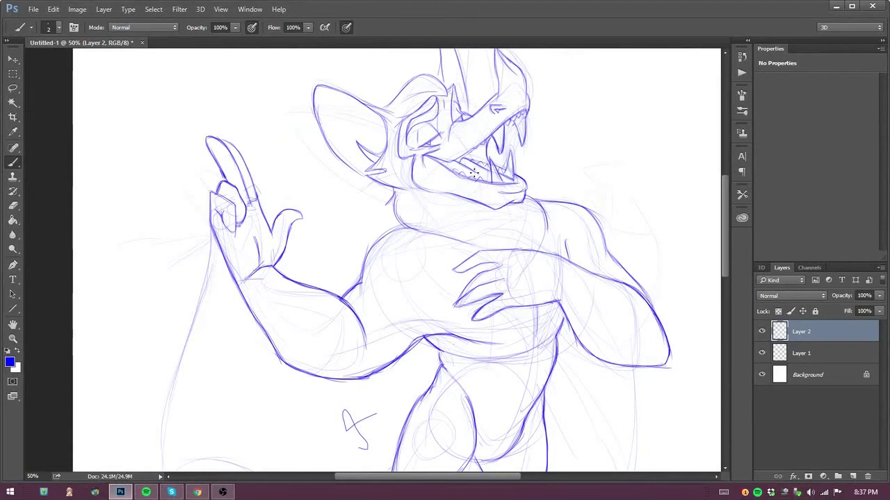
pyautogui.scroll(-2, 208, 195)
pyautogui.scroll(-3, 165, 353)
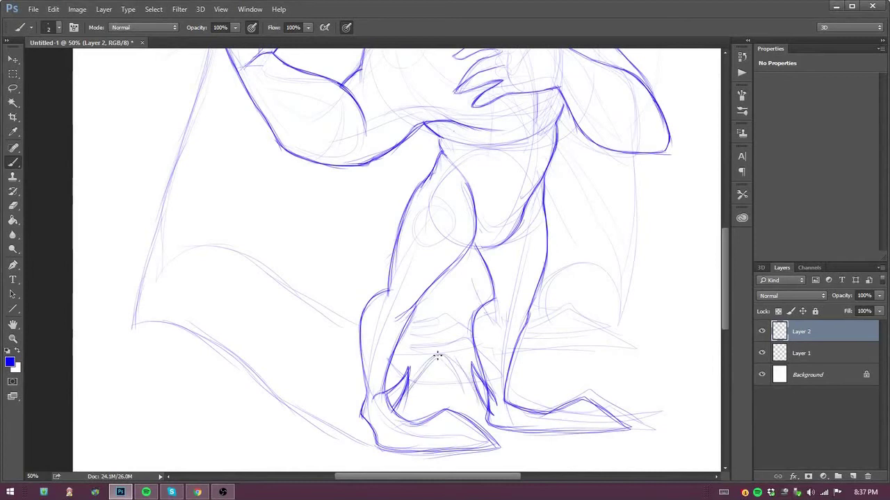
pyautogui.scroll(1, 640, 241)
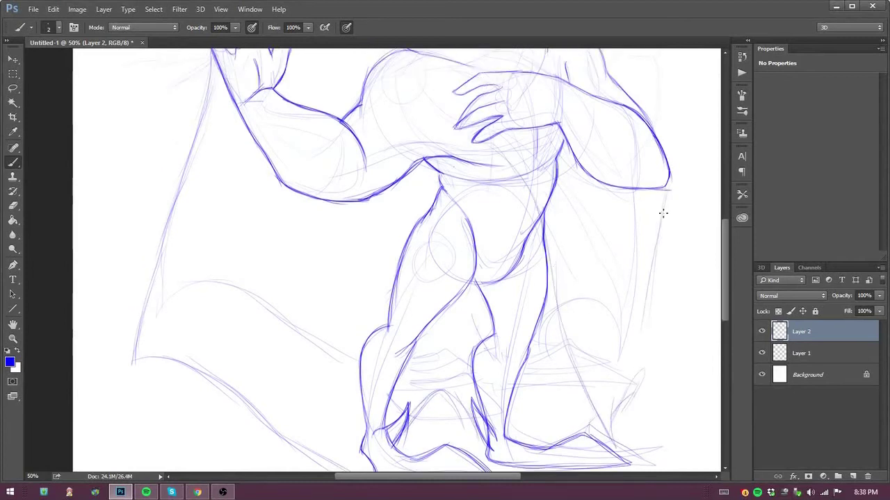
pyautogui.scroll(5, 514, 223)
pyautogui.scroll(-1, 688, 278)
pyautogui.scroll(-5, 719, 318)
# Add a new Layer 3 and fade the Layer 2 line art to 35% opacity
pyautogui.scroll(8, 719, 318)
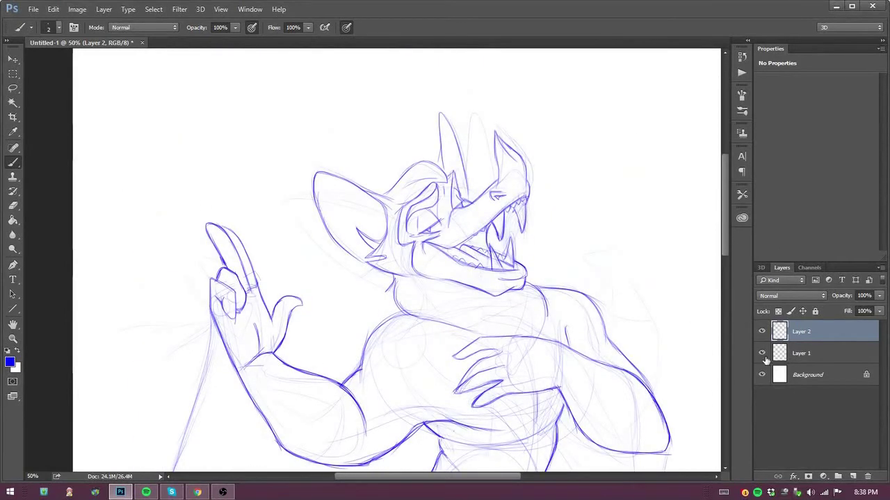
pyautogui.click(852, 477)
pyautogui.click(834, 374)
pyautogui.click(834, 353)
pyautogui.moveTo(879, 295); pyautogui.dragTo(842, 310)
pyautogui.scroll(-4, 722, 257)
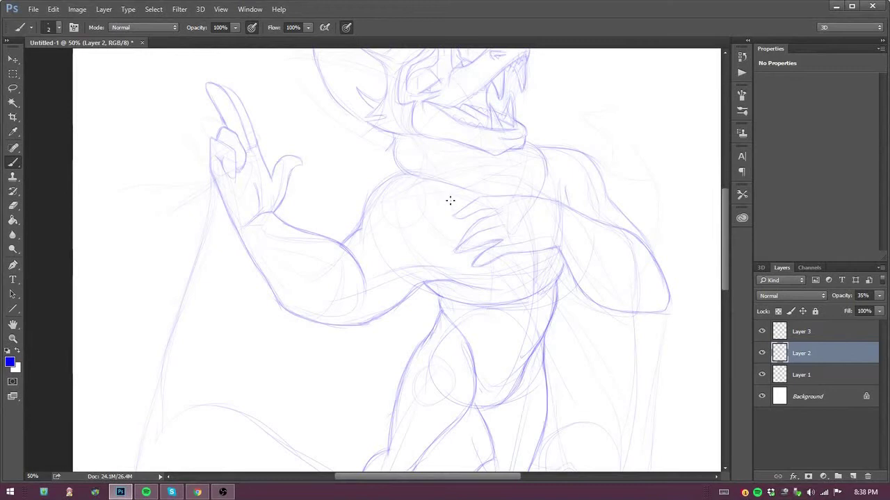
pyautogui.click(770, 332)
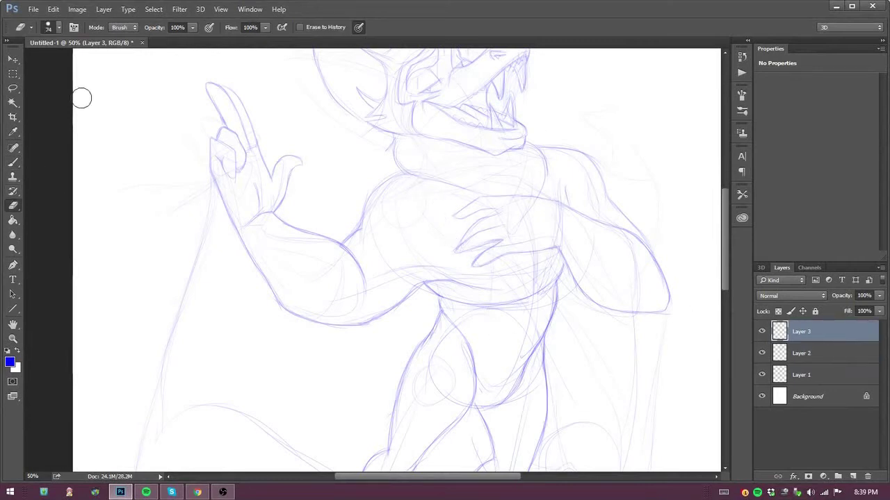
# Sketch the vest lines across the chest, torso centre and abdomen on Layer 3
pyautogui.moveTo(543, 149)
pyautogui.mouseDown()
pyautogui.moveTo(528, 333)
pyautogui.moveTo(441, 218)
pyautogui.moveTo(481, 307)
pyautogui.mouseUp()
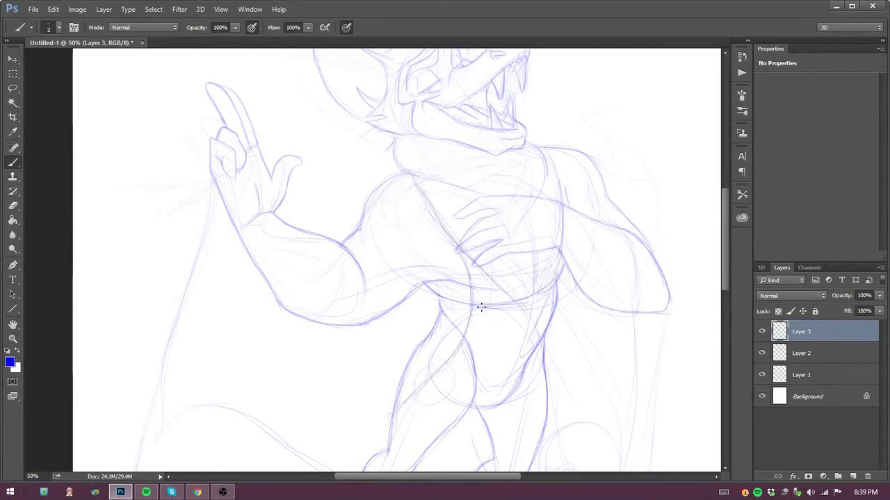
pyautogui.moveTo(398, 182); pyautogui.dragTo(402, 284)
pyautogui.moveTo(451, 354)
pyautogui.mouseDown()
pyautogui.moveTo(400, 166)
pyautogui.moveTo(426, 236)
pyautogui.mouseUp()
pyautogui.moveTo(399, 223); pyautogui.dragTo(445, 341)
pyautogui.moveTo(535, 144)
pyautogui.mouseDown()
pyautogui.moveTo(568, 179)
pyautogui.moveTo(567, 283)
pyautogui.mouseUp()
pyautogui.moveTo(556, 327); pyautogui.dragTo(568, 283)
pyautogui.moveTo(727, 289); pyautogui.dragTo(726, 302)
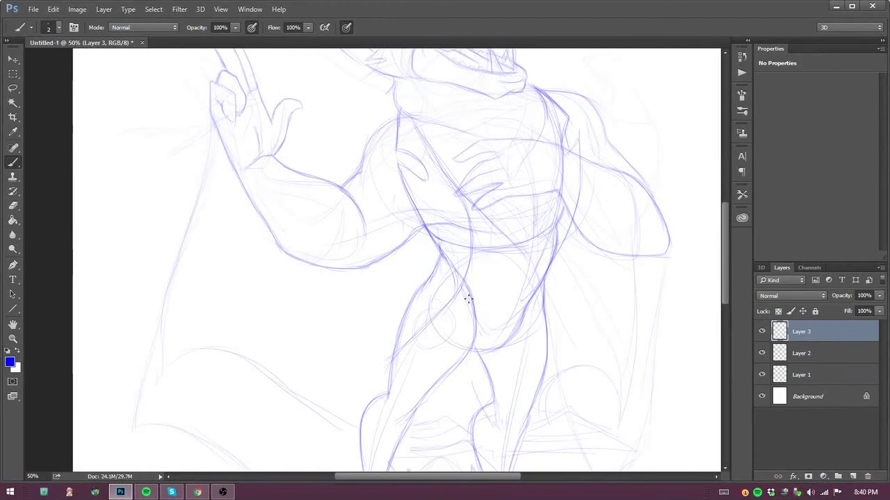
pyautogui.moveTo(521, 297); pyautogui.dragTo(554, 252)
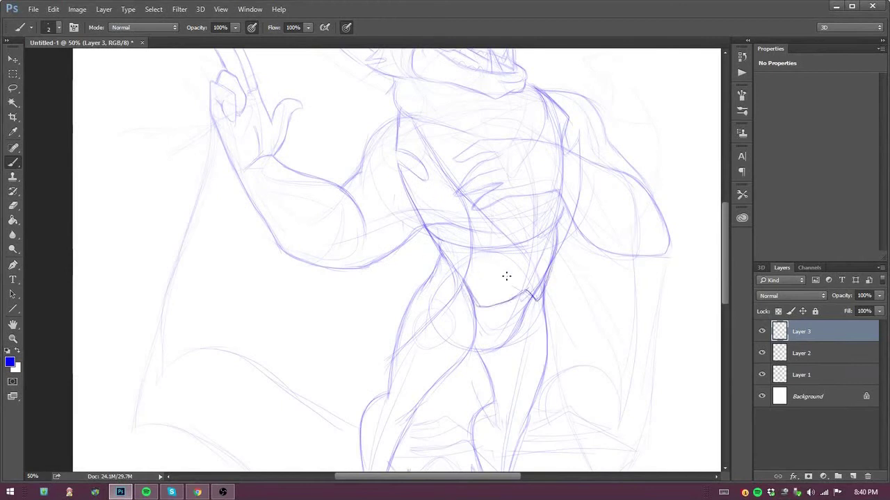
pyautogui.moveTo(487, 236); pyautogui.dragTo(528, 270)
# Sketch the trouser clothing lines along both legs and around the feet
pyautogui.scroll(-3, 699, 301)
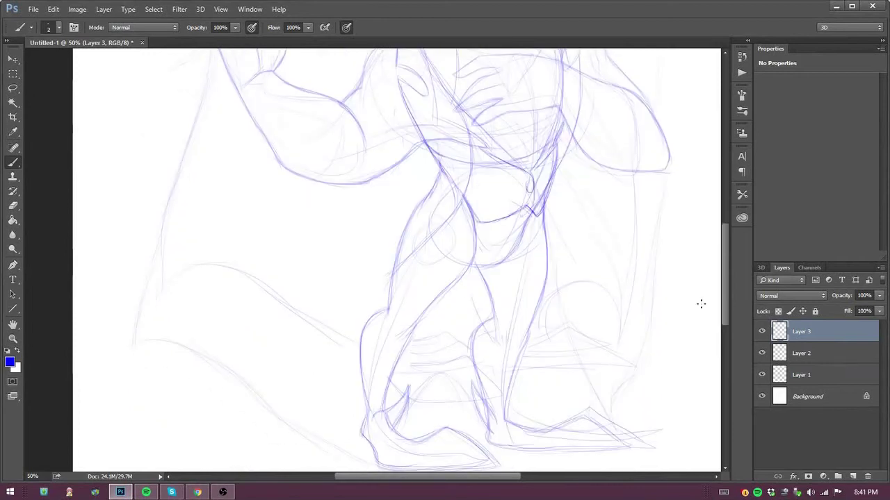
pyautogui.moveTo(471, 263); pyautogui.dragTo(410, 349)
pyautogui.moveTo(394, 276)
pyautogui.mouseDown()
pyautogui.moveTo(377, 437)
pyautogui.moveTo(419, 341)
pyautogui.mouseUp()
pyautogui.moveTo(479, 260)
pyautogui.mouseDown()
pyautogui.moveTo(452, 405)
pyautogui.moveTo(516, 422)
pyautogui.mouseUp()
pyautogui.moveTo(725, 298); pyautogui.dragTo(731, 249)
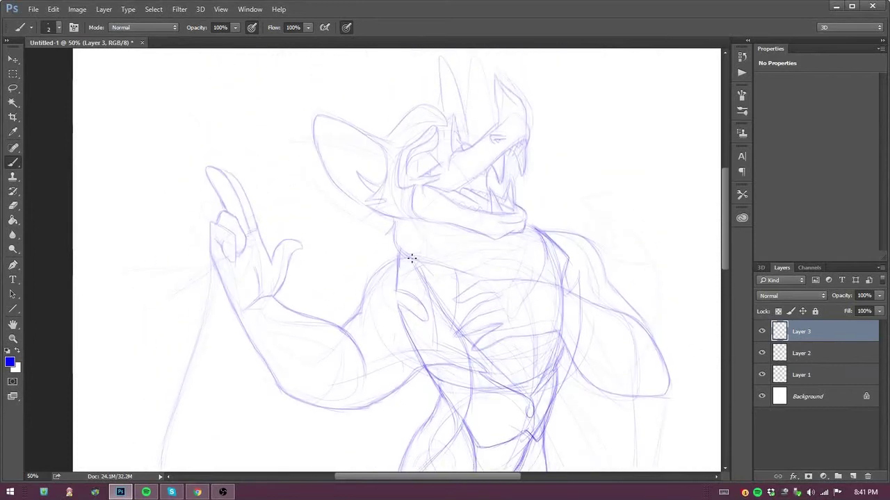
pyautogui.moveTo(499, 374); pyautogui.dragTo(556, 299)
# Draw the wrist cuff line and the forearm's left edge
pyautogui.scroll(-2, 287, 229)
pyautogui.moveTo(288, 229); pyautogui.dragTo(193, 241)
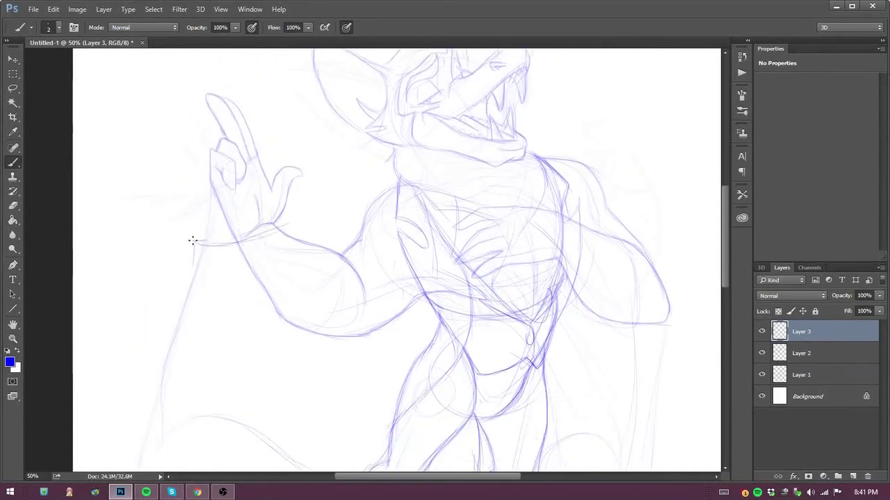
pyautogui.moveTo(284, 225); pyautogui.dragTo(190, 269)
pyautogui.moveTo(190, 269); pyautogui.dragTo(181, 315)
# Fade Layer 2 to 27% and Layer 1 to 12% opacity, then return to Layer 3
pyautogui.click(817, 353)
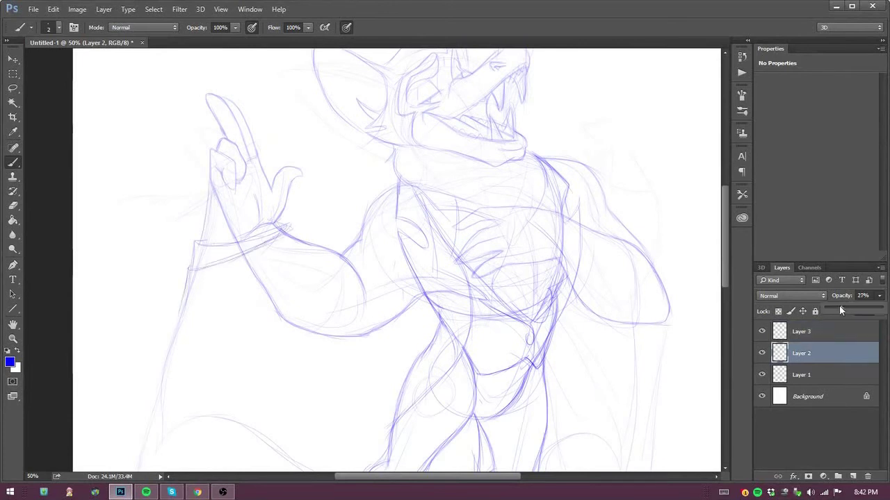
pyautogui.click(817, 331)
pyautogui.moveTo(555, 213); pyautogui.dragTo(560, 326)
pyautogui.scroll(-1, 560, 326)
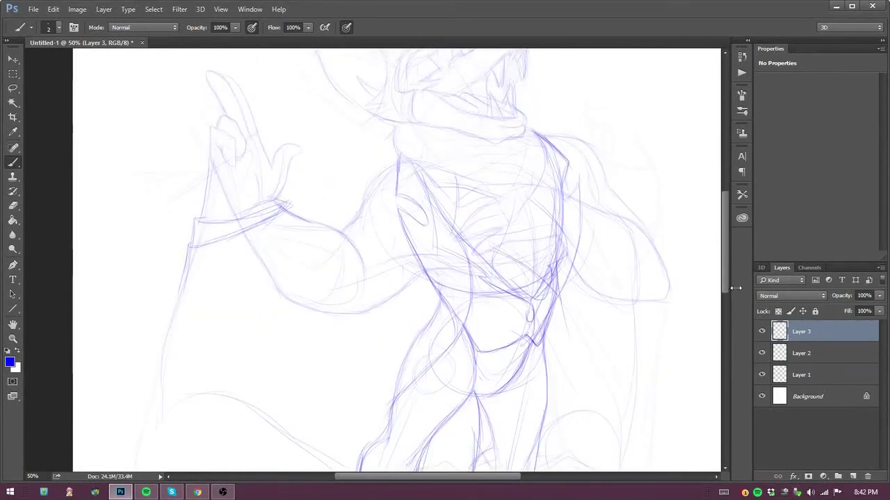
pyautogui.press('e')
pyautogui.click(817, 374)
pyautogui.moveTo(879, 295); pyautogui.dragTo(832, 308)
pyautogui.click(833, 333)
# Erase the right chest strokes and draw the diagonal vest edge with a hooked lapel
pyautogui.moveTo(505, 233)
pyautogui.mouseDown()
pyautogui.moveTo(552, 276)
pyautogui.moveTo(582, 196)
pyautogui.moveTo(563, 291)
pyautogui.mouseUp()
pyautogui.press('b')
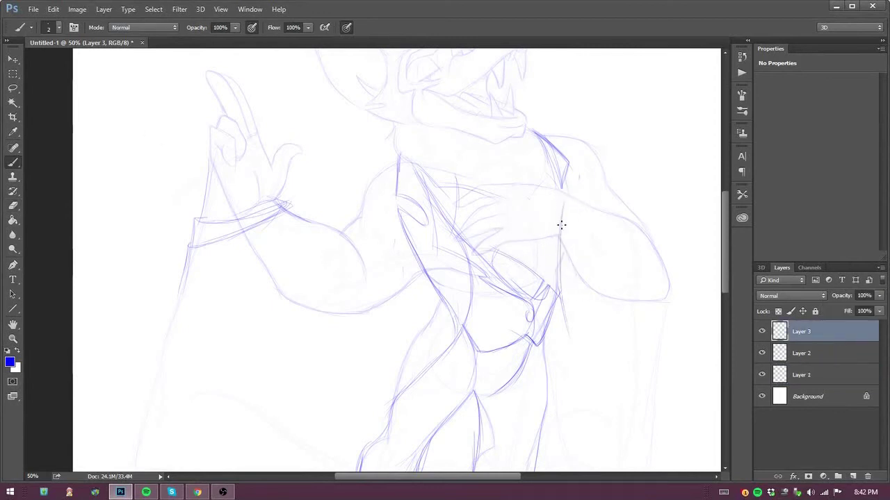
pyautogui.moveTo(726, 209); pyautogui.dragTo(726, 213)
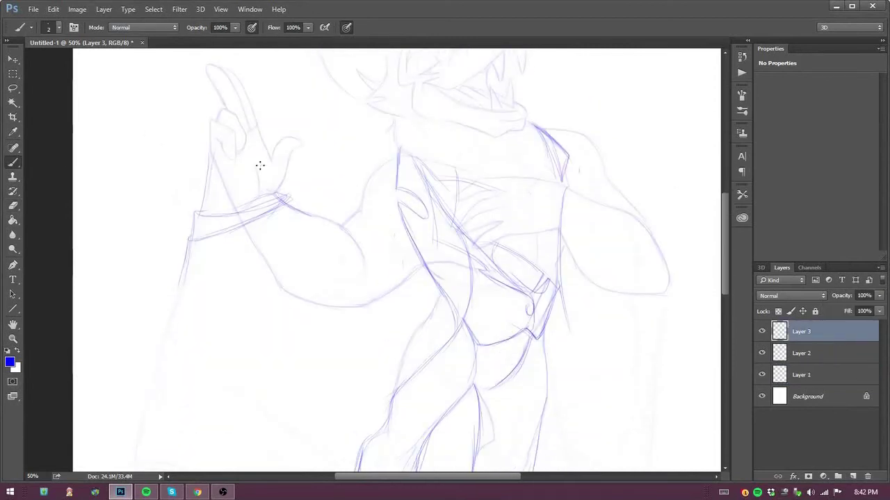
pyautogui.moveTo(405, 150); pyautogui.dragTo(443, 211)
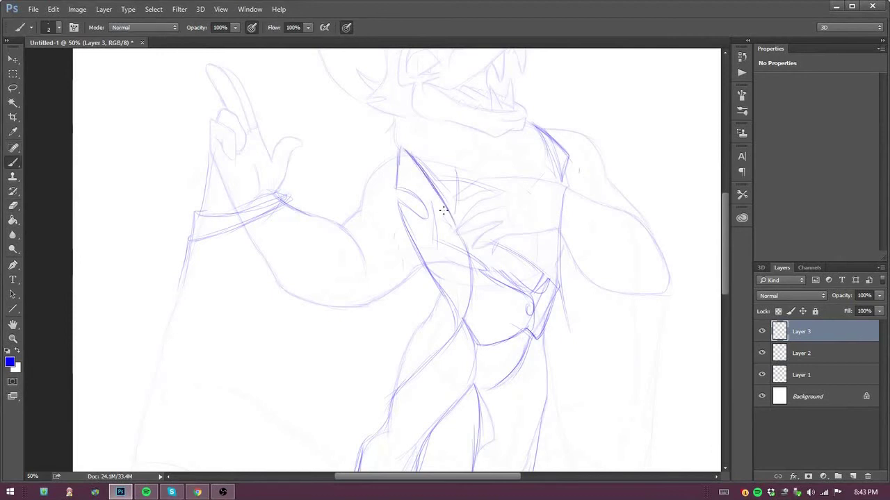
pyautogui.moveTo(472, 280); pyautogui.dragTo(389, 402)
pyautogui.moveTo(394, 144); pyautogui.dragTo(445, 299)
# Redraw the vest edge down the torso and add the forearm sleeve lines and wrist cuff
pyautogui.press('e')
pyautogui.press('b')
pyautogui.moveTo(407, 207); pyautogui.dragTo(459, 327)
pyautogui.moveTo(358, 183); pyautogui.dragTo(391, 156)
pyautogui.moveTo(341, 226); pyautogui.dragTo(376, 271)
pyautogui.moveTo(342, 224)
pyautogui.mouseDown()
pyautogui.moveTo(379, 255)
pyautogui.moveTo(285, 200)
pyautogui.moveTo(189, 241)
pyautogui.mouseUp()
pyautogui.moveTo(283, 196); pyautogui.dragTo(198, 217)
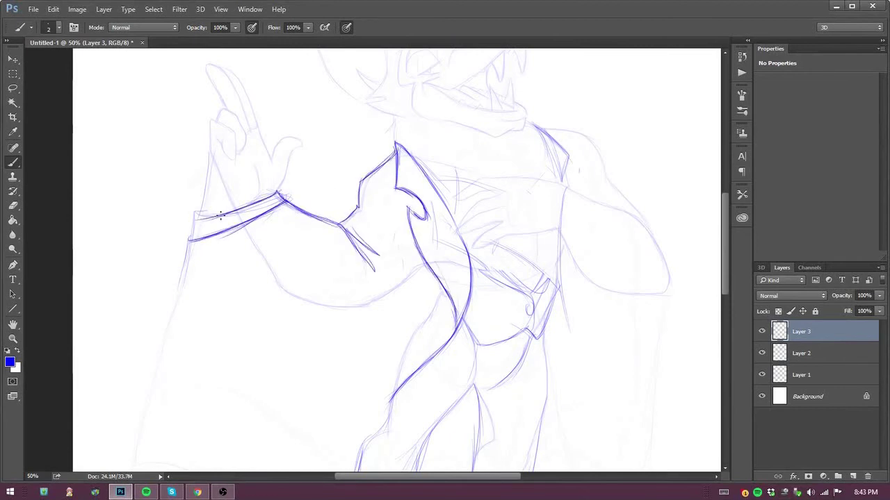
# Darken the vest's front line and draw its lower edges
pyautogui.moveTo(408, 207); pyautogui.dragTo(458, 326)
pyautogui.moveTo(472, 244)
pyautogui.mouseDown()
pyautogui.moveTo(464, 325)
pyautogui.moveTo(543, 340)
pyautogui.mouseUp()
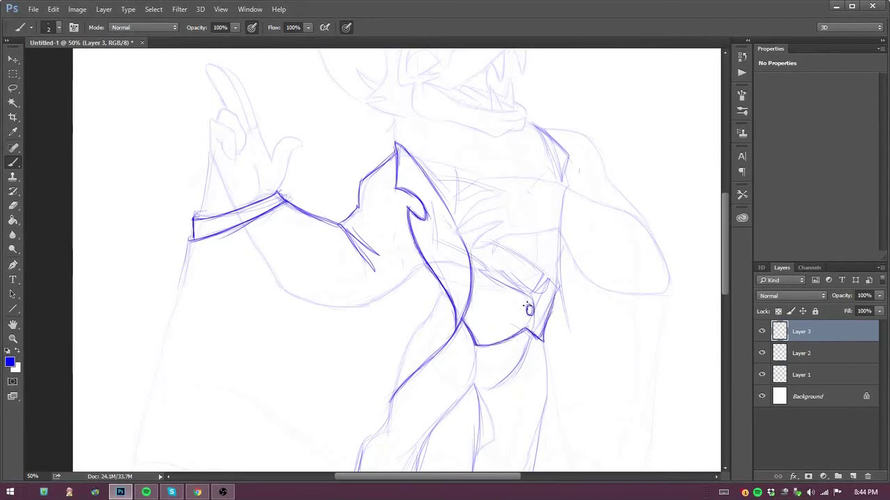
pyautogui.press('e')
pyautogui.click(12, 162)
pyautogui.moveTo(464, 242)
pyautogui.mouseDown()
pyautogui.moveTo(518, 283)
pyautogui.moveTo(531, 319)
pyautogui.mouseUp()
pyautogui.moveTo(476, 265); pyautogui.dragTo(526, 296)
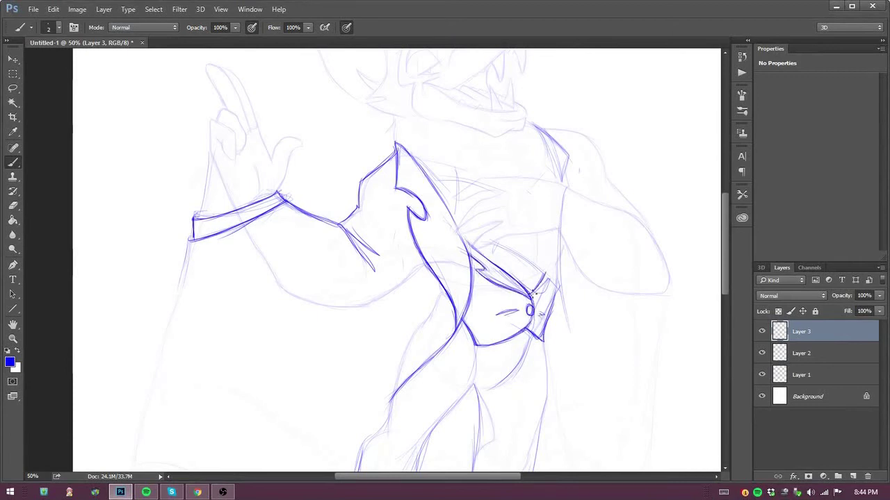
pyautogui.moveTo(588, 131)
pyautogui.mouseDown()
pyautogui.moveTo(608, 183)
pyautogui.moveTo(660, 243)
pyautogui.mouseUp()
# Draw the trouser leg lines from the belt and the cape's left edge and bottom
pyautogui.scroll(-3, 660, 243)
pyautogui.moveTo(472, 303); pyautogui.dragTo(518, 303)
pyautogui.moveTo(532, 254); pyautogui.dragTo(511, 296)
pyautogui.moveTo(473, 264); pyautogui.dragTo(473, 283)
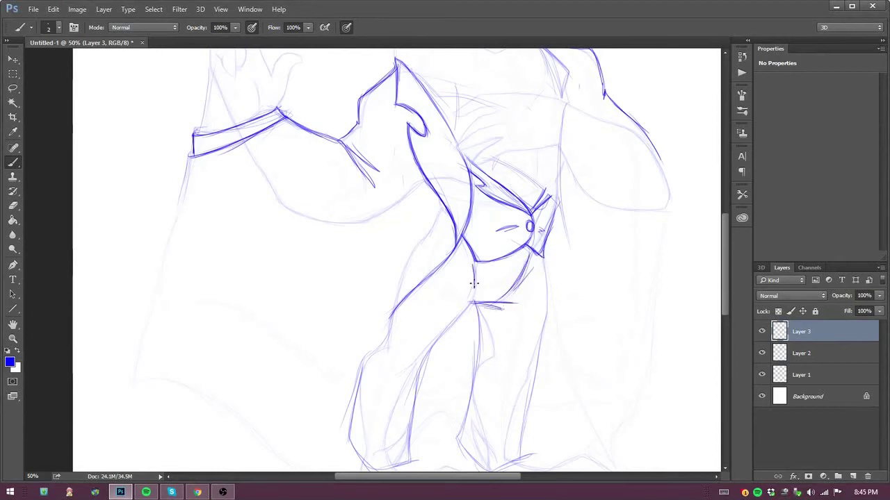
pyautogui.scroll(2, 473, 283)
pyautogui.scroll(-4, 486, 278)
pyautogui.moveTo(473, 221); pyautogui.dragTo(421, 281)
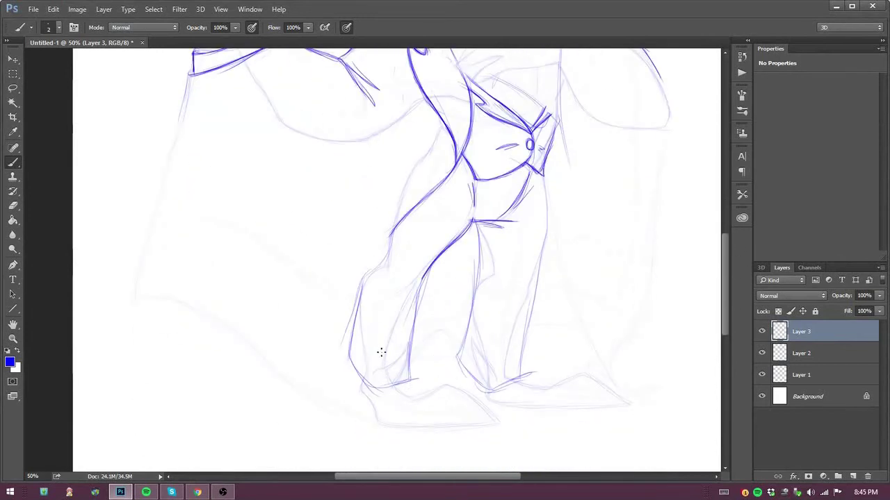
pyautogui.hscroll(-1, 489, 466)
pyautogui.moveTo(214, 73)
pyautogui.mouseDown()
pyautogui.moveTo(167, 243)
pyautogui.moveTo(274, 352)
pyautogui.moveTo(385, 367)
pyautogui.mouseUp()
pyautogui.moveTo(438, 208); pyautogui.dragTo(387, 391)
# Erase and redraw the cape's bottom curve
pyautogui.press('e')
pyautogui.moveTo(165, 342)
pyautogui.mouseDown()
pyautogui.moveTo(384, 393)
pyautogui.moveTo(248, 331)
pyautogui.moveTo(182, 358)
pyautogui.mouseUp()
pyautogui.click(13, 162)
pyautogui.moveTo(166, 327)
pyautogui.mouseDown()
pyautogui.moveTo(177, 375)
pyautogui.moveTo(270, 327)
pyautogui.mouseUp()
pyautogui.scroll(2, 487, 292)
pyautogui.scroll(-1, 433, 199)
pyautogui.scroll(-1, 432, 199)
pyautogui.press('e')
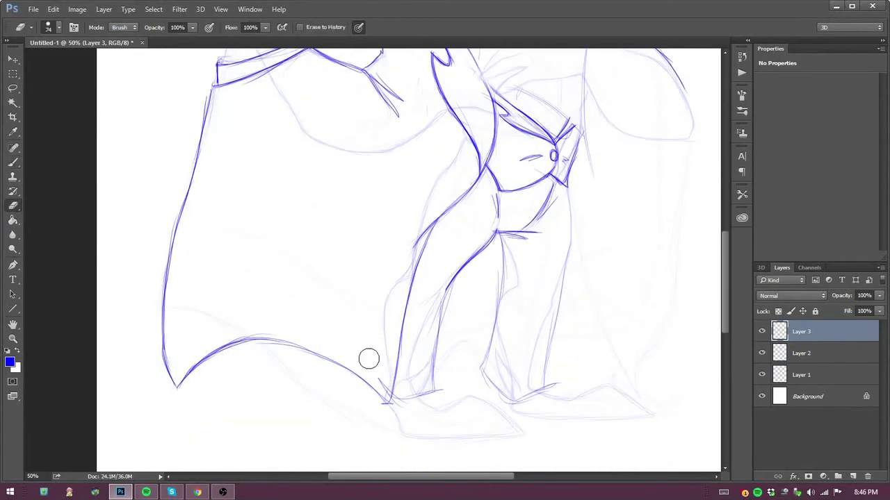
pyautogui.click(13, 162)
# Draw the foot's claws, heel curve and toe line
pyautogui.moveTo(727, 274)
pyautogui.mouseDown()
pyautogui.moveTo(729, 232)
pyautogui.moveTo(728, 284)
pyautogui.mouseUp()
pyautogui.moveTo(406, 371); pyautogui.dragTo(447, 422)
pyautogui.moveTo(437, 363); pyautogui.dragTo(479, 422)
pyautogui.moveTo(465, 358); pyautogui.dragTo(501, 420)
pyautogui.moveTo(387, 373); pyautogui.dragTo(427, 414)
pyautogui.moveTo(447, 422)
pyautogui.mouseDown()
pyautogui.moveTo(433, 388)
pyautogui.moveTo(461, 369)
pyautogui.moveTo(506, 425)
pyautogui.moveTo(485, 370)
pyautogui.moveTo(519, 421)
pyautogui.mouseUp()
pyautogui.scroll(5, 695, 333)
pyautogui.scroll(-4, 716, 292)
# Darken the outer and inner leg lines and add a dark arch over the foot
pyautogui.moveTo(568, 183); pyautogui.dragTo(560, 302)
pyautogui.moveTo(565, 267); pyautogui.dragTo(554, 334)
pyautogui.moveTo(522, 239); pyautogui.dragTo(501, 382)
pyautogui.moveTo(426, 402)
pyautogui.mouseDown()
pyautogui.moveTo(461, 361)
pyautogui.moveTo(518, 400)
pyautogui.mouseUp()
pyautogui.moveTo(523, 241); pyautogui.dragTo(512, 367)
pyautogui.moveTo(432, 384); pyautogui.dragTo(436, 312)
pyautogui.moveTo(473, 358); pyautogui.dragTo(477, 292)
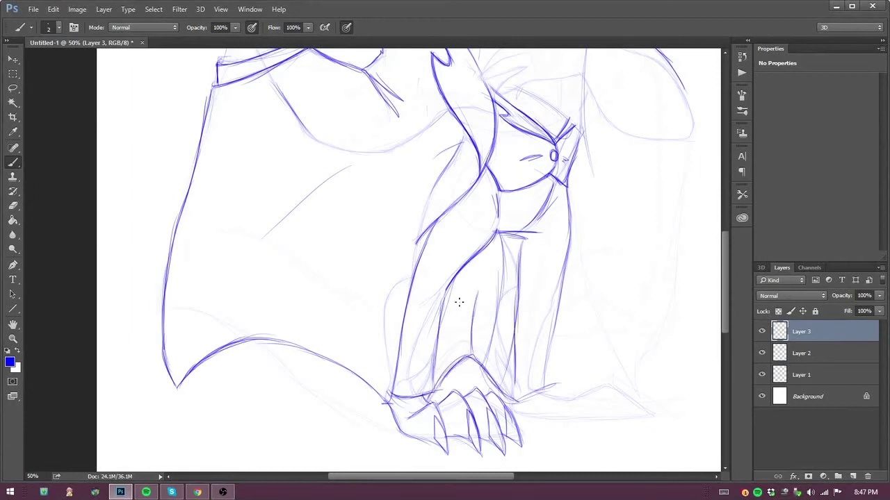
# Erase and redraw the foot arch darker, extending it right, and redraw the right leg line
pyautogui.press('e')
pyautogui.moveTo(503, 252); pyautogui.dragTo(500, 337)
pyautogui.moveTo(511, 396); pyautogui.dragTo(438, 382)
pyautogui.press('b')
pyautogui.moveTo(487, 358); pyautogui.dragTo(514, 396)
pyautogui.moveTo(430, 399); pyautogui.dragTo(496, 368)
pyautogui.moveTo(513, 397); pyautogui.dragTo(568, 383)
pyautogui.moveTo(563, 292); pyautogui.dragTo(555, 384)
pyautogui.moveTo(518, 242); pyautogui.dragTo(516, 373)
# Fix the vertical leg stroke and add a line along the bottom of the foot
pyautogui.press('e')
pyautogui.moveTo(518, 264); pyautogui.dragTo(514, 362)
pyautogui.press('b')
pyautogui.moveTo(519, 316)
pyautogui.mouseDown()
pyautogui.moveTo(515, 390)
pyautogui.moveTo(514, 367)
pyautogui.moveTo(627, 361)
pyautogui.mouseUp()
pyautogui.scroll(3, 730, 296)
pyautogui.scroll(-5, 730, 296)
pyautogui.moveTo(510, 364)
pyautogui.mouseDown()
pyautogui.moveTo(626, 369)
pyautogui.moveTo(529, 373)
pyautogui.mouseUp()
pyautogui.scroll(5, 732, 280)
pyautogui.scroll(2, 732, 276)
pyautogui.moveTo(588, 177)
pyautogui.mouseDown()
pyautogui.moveTo(600, 338)
pyautogui.moveTo(674, 229)
pyautogui.moveTo(698, 308)
pyautogui.mouseUp()
pyautogui.scroll(-4, 742, 281)
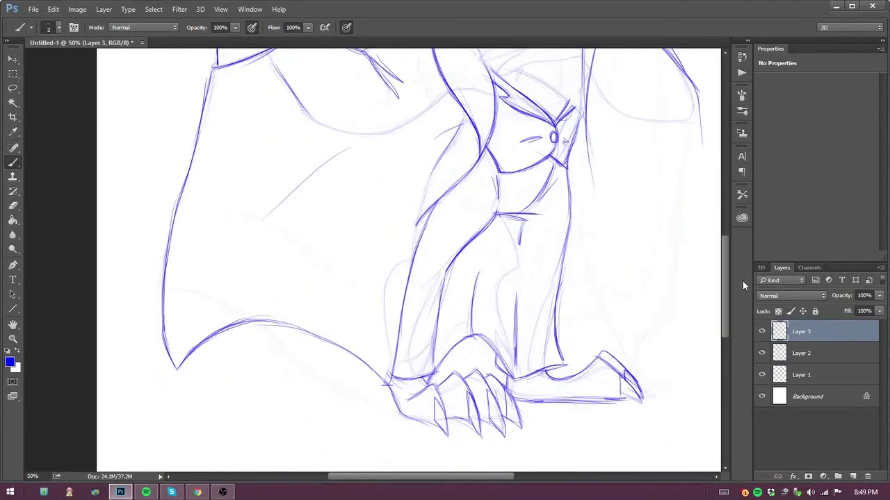
pyautogui.hscroll(2, 638, 255)
pyautogui.scroll(2, 727, 284)
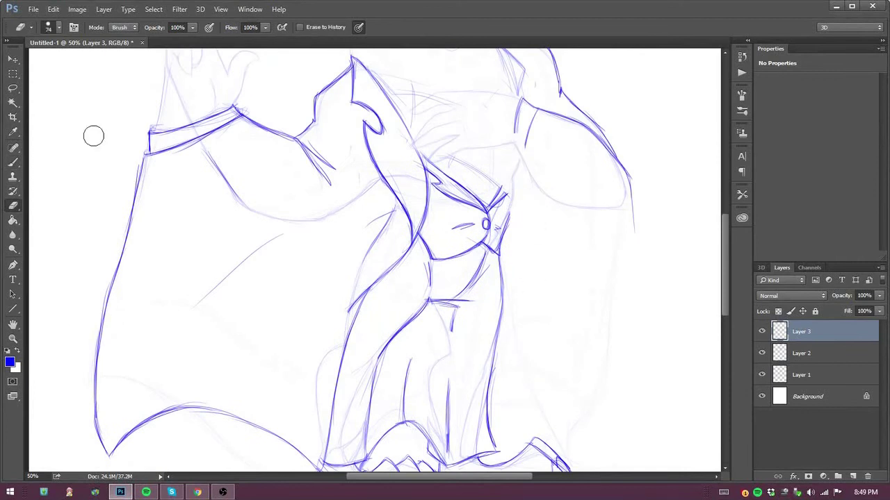
# Trace the right cape edge in long strokes down to the hand, smoothing it
pyautogui.moveTo(533, 114); pyautogui.dragTo(518, 197)
pyautogui.moveTo(522, 145); pyautogui.dragTo(511, 256)
pyautogui.scroll(-1, 544, 250)
pyautogui.moveTo(509, 179)
pyautogui.mouseDown()
pyautogui.moveTo(536, 334)
pyautogui.moveTo(578, 429)
pyautogui.moveTo(639, 322)
pyautogui.moveTo(584, 416)
pyautogui.mouseUp()
pyautogui.moveTo(629, 139)
pyautogui.mouseDown()
pyautogui.moveTo(637, 219)
pyautogui.moveTo(629, 358)
pyautogui.mouseUp()
pyautogui.press('e')
pyautogui.press('b')
pyautogui.moveTo(639, 324); pyautogui.dragTo(587, 396)
pyautogui.moveTo(646, 257); pyautogui.dragTo(639, 325)
pyautogui.moveTo(498, 400); pyautogui.dragTo(553, 417)
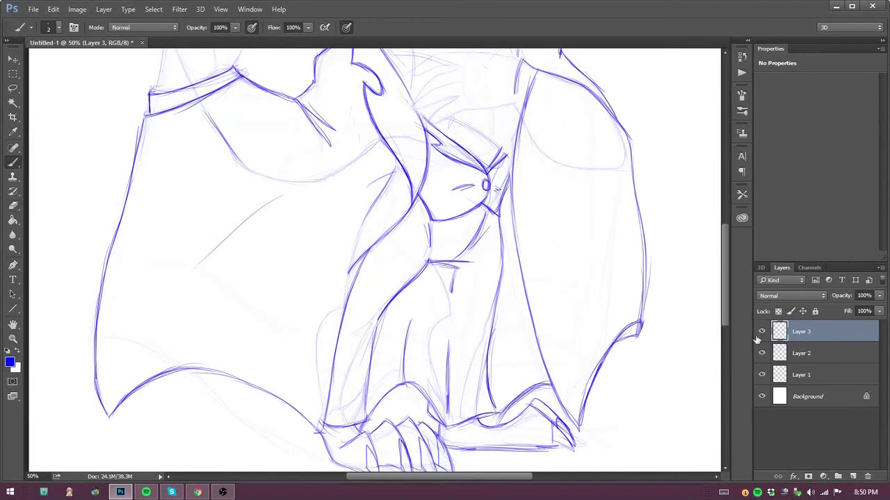
# Touch up the upper cape edge and add Layer 4 above the rough sketch layer
pyautogui.scroll(2, 514, 403)
pyautogui.moveTo(536, 108); pyautogui.dragTo(511, 244)
pyautogui.moveTo(506, 201)
pyautogui.mouseDown()
pyautogui.moveTo(516, 115)
pyautogui.moveTo(508, 212)
pyautogui.mouseUp()
pyautogui.moveTo(540, 99); pyautogui.dragTo(511, 163)
pyautogui.moveTo(726, 257); pyautogui.dragTo(727, 230)
pyautogui.click(800, 353)
pyautogui.click(879, 295)
pyautogui.moveTo(845, 307); pyautogui.dragTo(850, 309)
pyautogui.click(852, 476)
# With a 72 px brush, paint white over stray arm, coat and central body lines
pyautogui.click(59, 27)
pyautogui.moveTo(65, 62); pyautogui.dragTo(74, 63)
pyautogui.click(44, 276)
pyautogui.click(59, 27)
pyautogui.moveTo(203, 253)
pyautogui.mouseDown()
pyautogui.moveTo(272, 327)
pyautogui.moveTo(413, 284)
pyautogui.moveTo(321, 236)
pyautogui.moveTo(321, 311)
pyautogui.mouseUp()
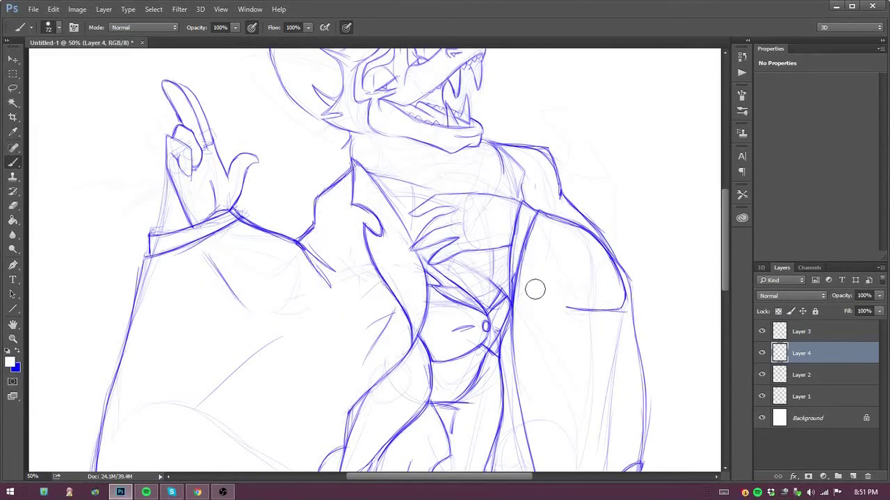
pyautogui.moveTo(726, 270); pyautogui.dragTo(728, 315)
pyautogui.moveTo(371, 291)
pyautogui.mouseDown()
pyautogui.moveTo(480, 139)
pyautogui.moveTo(433, 298)
pyautogui.moveTo(438, 383)
pyautogui.moveTo(486, 237)
pyautogui.moveTo(348, 363)
pyautogui.moveTo(362, 197)
pyautogui.moveTo(540, 397)
pyautogui.moveTo(408, 410)
pyautogui.mouseUp()
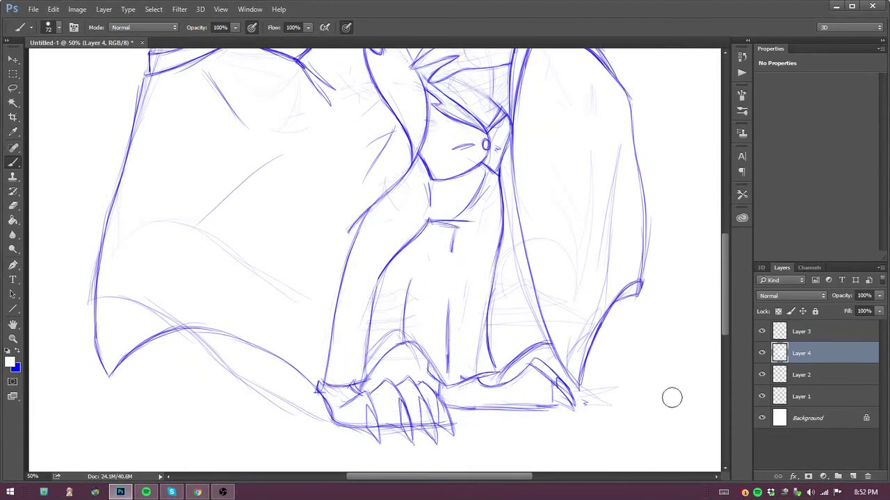
pyautogui.scroll(5, 671, 397)
# Add Layer 5 and, with a 2 px blue brush, outline the raised hand's left edge
pyautogui.click(802, 332)
pyautogui.click(853, 476)
pyautogui.click(59, 28)
pyautogui.click(111, 49)
pyautogui.write('2')
pyautogui.press('Return')
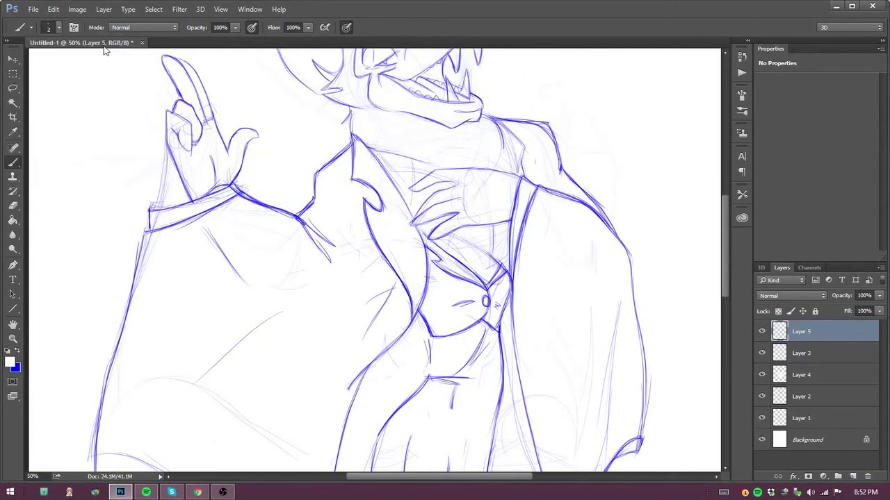
pyautogui.click(18, 352)
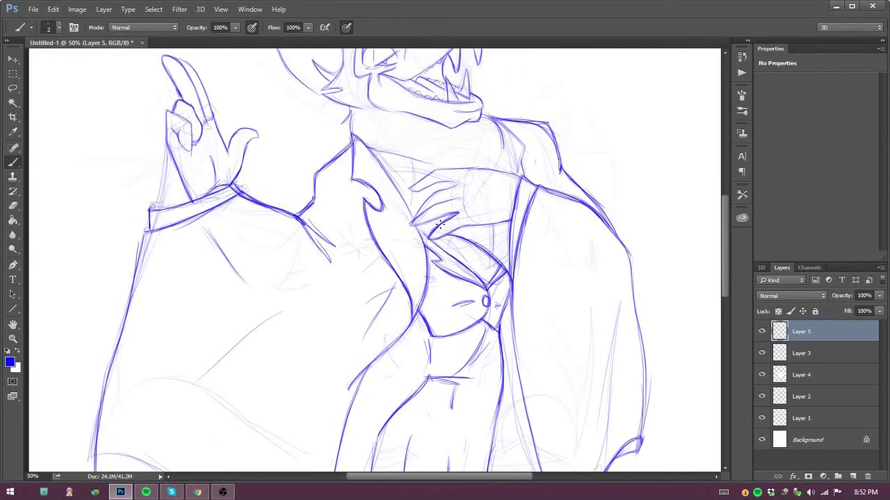
pyautogui.moveTo(169, 128); pyautogui.dragTo(156, 209)
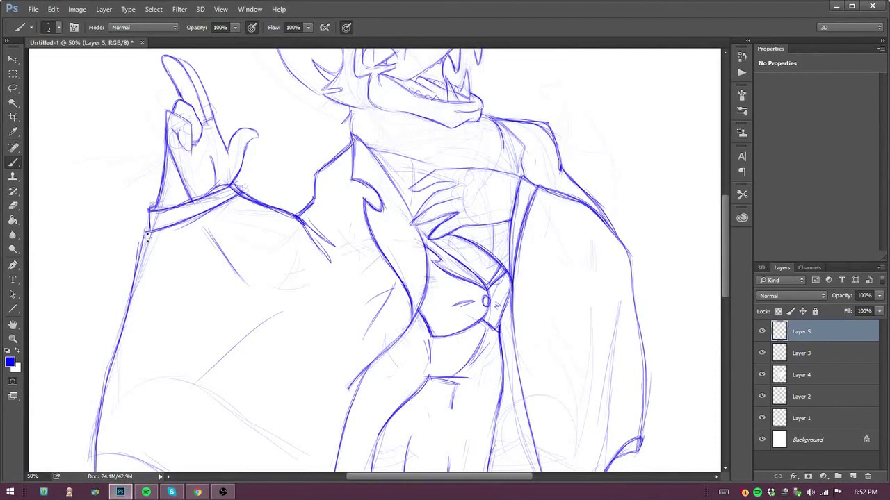
# On Layer 4, paint white with a 74 px brush over faint lines near the hand
pyautogui.click(801, 374)
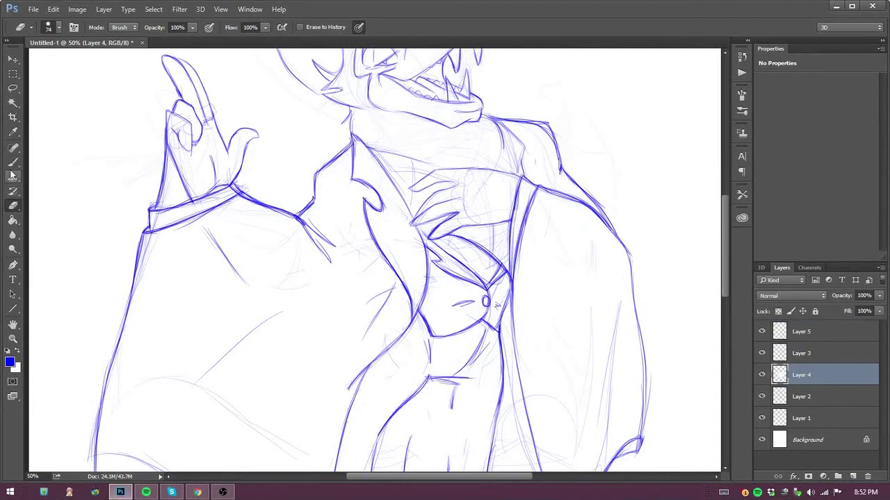
pyautogui.click(49, 27)
pyautogui.click(43, 111)
pyautogui.doubleClick(43, 111)
pyautogui.press('x')
pyautogui.moveTo(210, 127); pyautogui.dragTo(180, 120)
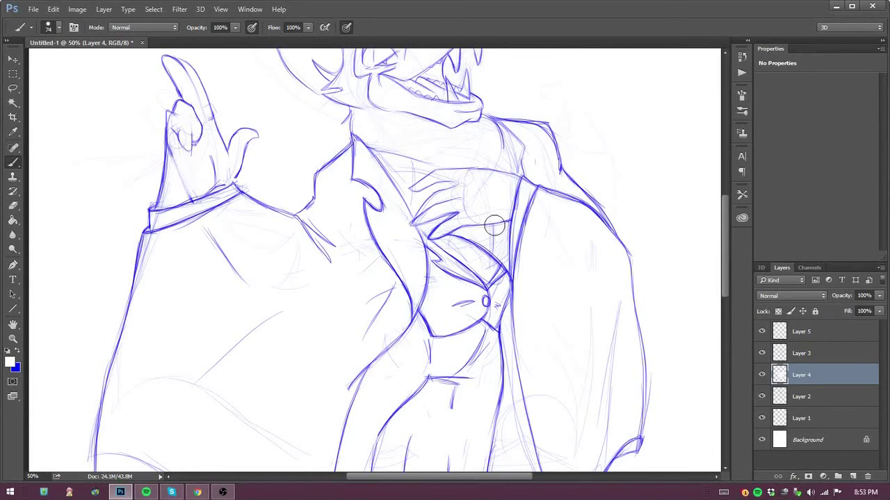
# Back on Layer 5 with a 2 px blue brush, draw lines inside the raised finger
pyautogui.click(59, 28)
pyautogui.press('x')
pyautogui.click(801, 331)
pyautogui.click(60, 27)
pyautogui.write('2')
pyautogui.press('Return')
pyautogui.moveTo(168, 79)
pyautogui.mouseDown()
pyautogui.moveTo(180, 103)
pyautogui.moveTo(198, 103)
pyautogui.mouseUp()
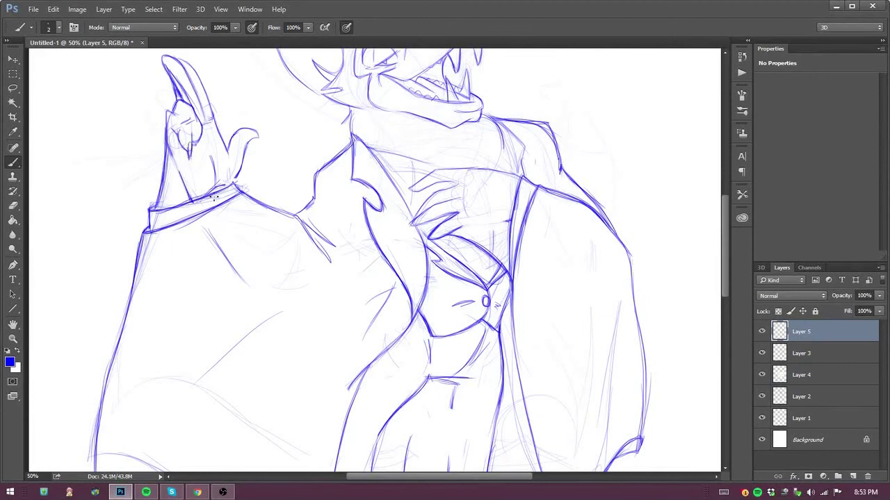
pyautogui.scroll(2, 207, 102)
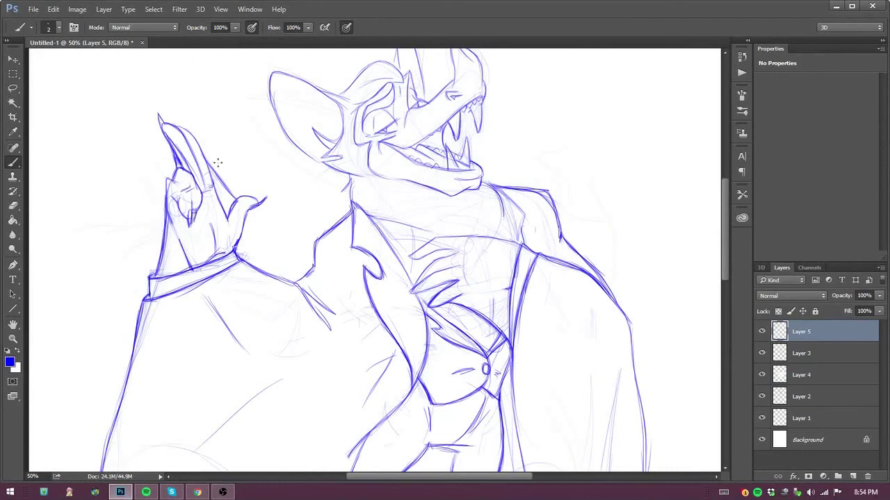
# Hatch-shade the raised hand's palm and left side, and rework the finger lines
pyautogui.moveTo(217, 201); pyautogui.dragTo(210, 167)
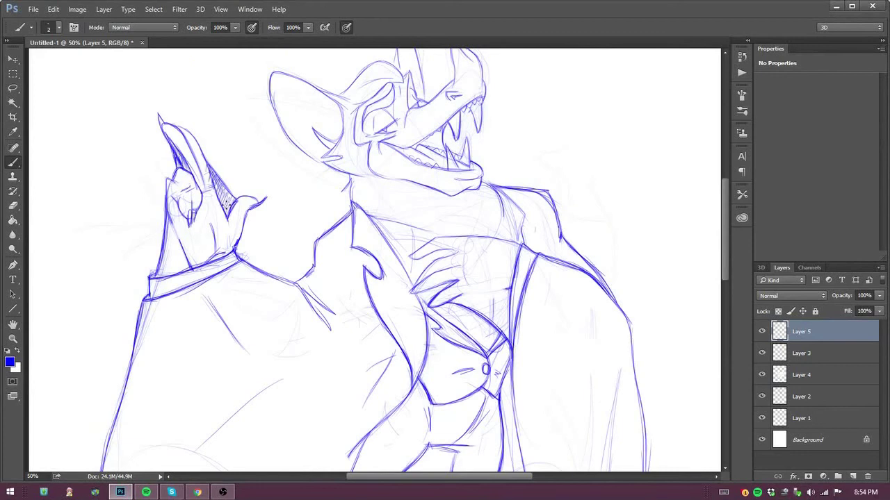
pyautogui.moveTo(169, 208); pyautogui.dragTo(182, 275)
pyautogui.moveTo(166, 188); pyautogui.dragTo(175, 271)
pyautogui.moveTo(450, 281); pyautogui.dragTo(430, 295)
pyautogui.moveTo(452, 253); pyautogui.dragTo(423, 261)
pyautogui.moveTo(421, 260); pyautogui.dragTo(458, 248)
# Darken the collar, shoulder and chest lines, erasing and redrawing part of the collar
pyautogui.moveTo(489, 190); pyautogui.dragTo(494, 226)
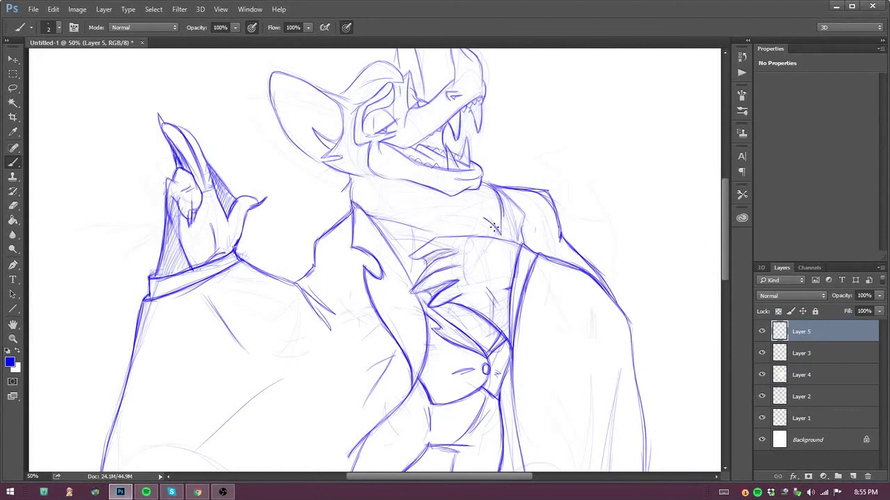
pyautogui.press('e')
pyautogui.moveTo(487, 182)
pyautogui.mouseDown()
pyautogui.moveTo(499, 233)
pyautogui.moveTo(489, 203)
pyautogui.mouseUp()
pyautogui.press('b')
pyautogui.moveTo(401, 248); pyautogui.dragTo(413, 248)
pyautogui.moveTo(504, 214); pyautogui.dragTo(506, 234)
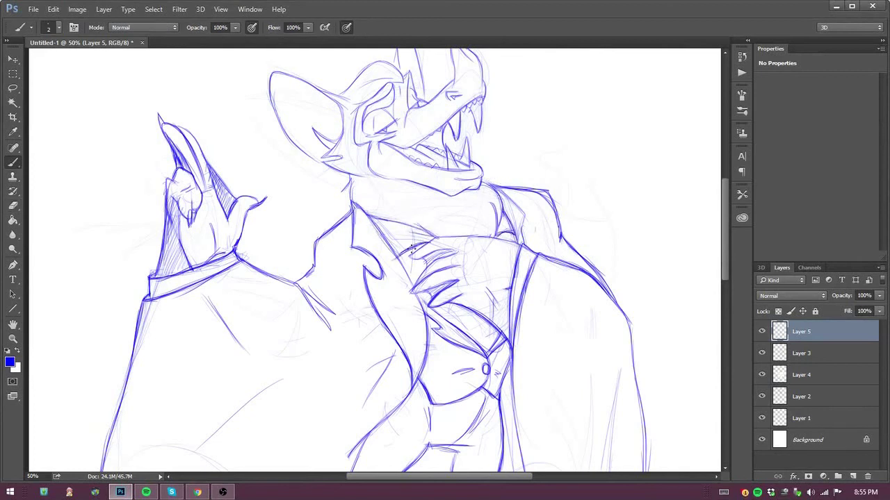
pyautogui.moveTo(503, 192); pyautogui.dragTo(529, 234)
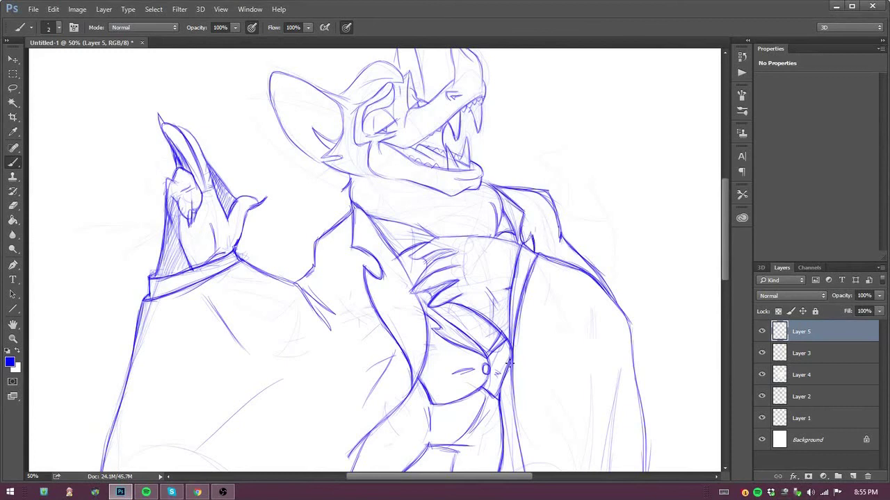
pyautogui.moveTo(376, 212); pyautogui.dragTo(420, 240)
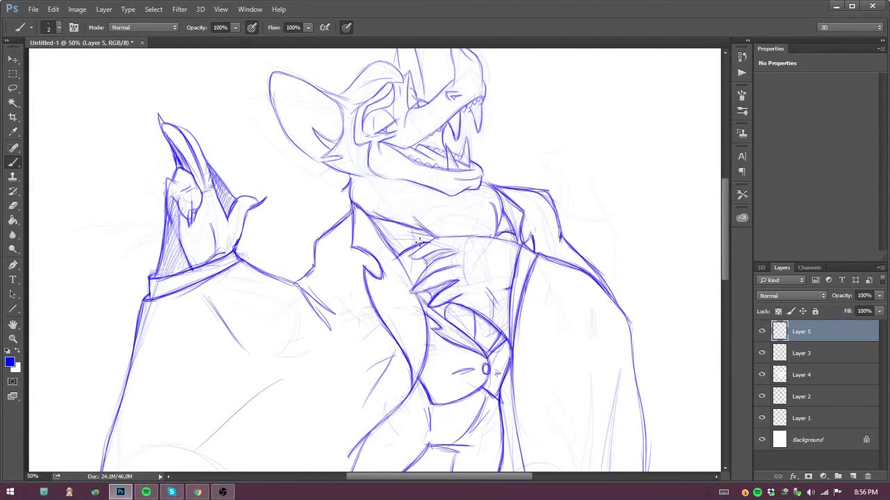
# Further down the figure, trace the leg, foot and cape hem lines darker
pyautogui.scroll(-5, 460, 278)
pyautogui.moveTo(490, 236)
pyautogui.mouseDown()
pyautogui.moveTo(458, 277)
pyautogui.moveTo(448, 396)
pyautogui.mouseUp()
pyautogui.scroll(-1, 466, 396)
pyautogui.moveTo(325, 425)
pyautogui.mouseDown()
pyautogui.moveTo(222, 372)
pyautogui.moveTo(169, 362)
pyautogui.mouseUp()
pyautogui.moveTo(134, 136); pyautogui.dragTo(104, 411)
pyautogui.moveTo(501, 264); pyautogui.dragTo(487, 371)
pyautogui.moveTo(428, 418)
pyautogui.mouseDown()
pyautogui.moveTo(489, 410)
pyautogui.moveTo(476, 416)
pyautogui.mouseUp()
# Add short darkening strokes to the lower leg and claws
pyautogui.scroll(3, 554, 433)
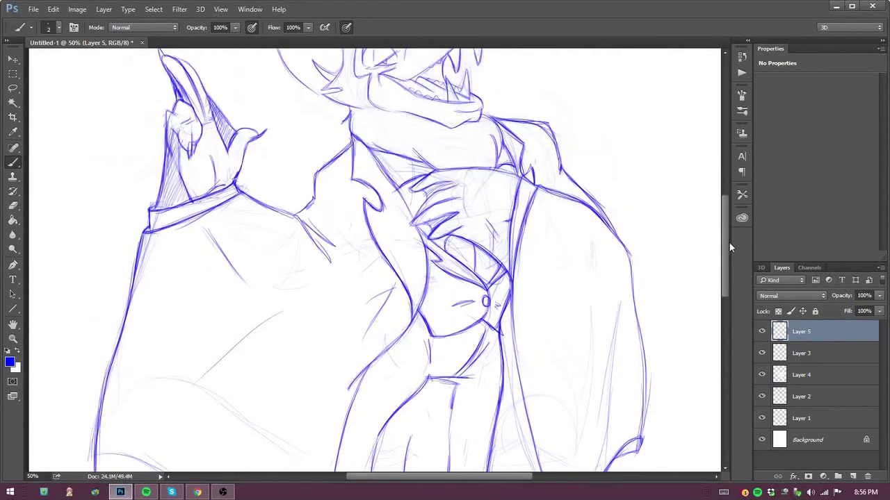
pyautogui.scroll(-4, 486, 389)
pyautogui.moveTo(367, 360); pyautogui.dragTo(381, 391)
pyautogui.moveTo(402, 368)
pyautogui.mouseDown()
pyautogui.moveTo(412, 393)
pyautogui.moveTo(407, 375)
pyautogui.mouseUp()
pyautogui.moveTo(437, 394)
pyautogui.mouseDown()
pyautogui.moveTo(421, 353)
pyautogui.moveTo(438, 346)
pyautogui.mouseUp()
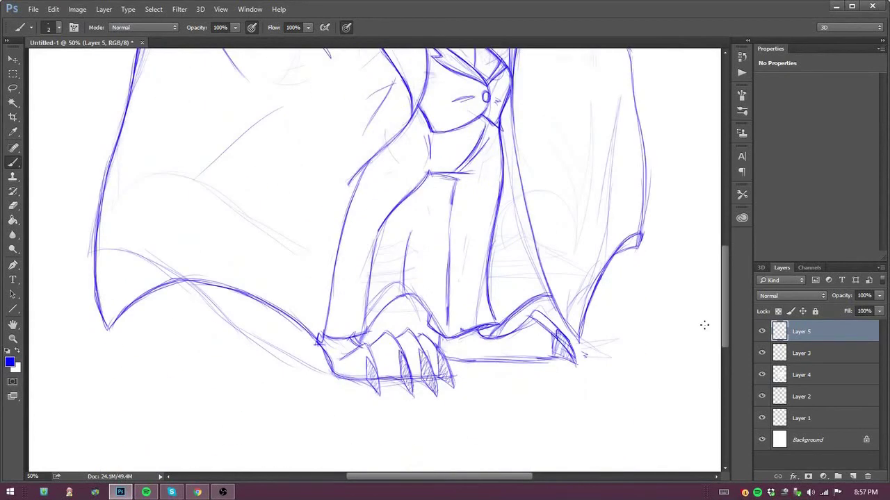
# Cross-hatch the trousers into a check pattern, including the inner leg
pyautogui.scroll(2, 702, 322)
pyautogui.moveTo(421, 193); pyautogui.dragTo(347, 382)
pyautogui.moveTo(410, 208); pyautogui.dragTo(343, 387)
pyautogui.moveTo(438, 233); pyautogui.dragTo(435, 193)
pyautogui.moveTo(453, 229)
pyautogui.mouseDown()
pyautogui.moveTo(471, 185)
pyautogui.moveTo(475, 371)
pyautogui.mouseUp()
pyautogui.moveTo(491, 203); pyautogui.dragTo(465, 377)
pyautogui.moveTo(485, 184); pyautogui.dragTo(431, 199)
pyautogui.moveTo(487, 229)
pyautogui.mouseDown()
pyautogui.moveTo(454, 286)
pyautogui.moveTo(450, 374)
pyautogui.mouseUp()
pyautogui.moveTo(401, 189)
pyautogui.mouseDown()
pyautogui.moveTo(357, 260)
pyautogui.moveTo(332, 364)
pyautogui.mouseUp()
# Higher up, hatch inside the open mouth and shade around the outlined eye
pyautogui.scroll(3, 417, 209)
pyautogui.scroll(6, 441, 186)
pyautogui.moveTo(442, 186); pyautogui.dragTo(424, 178)
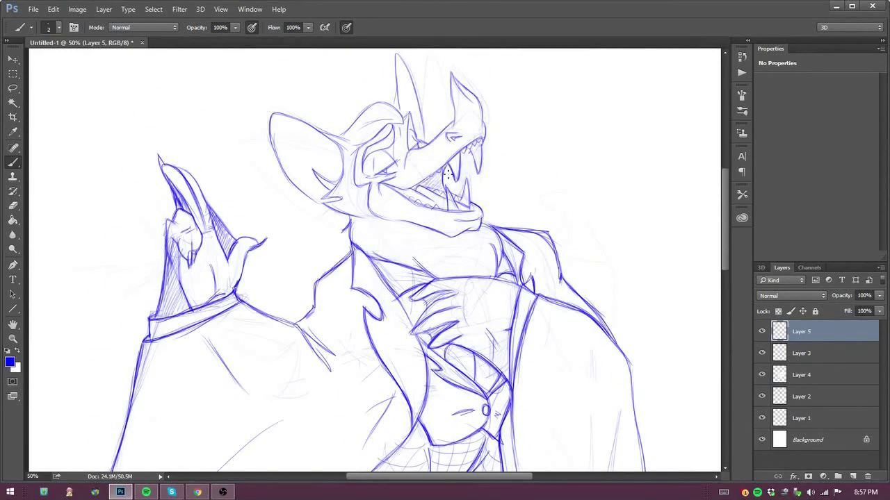
pyautogui.moveTo(367, 159)
pyautogui.mouseDown()
pyautogui.moveTo(375, 178)
pyautogui.moveTo(371, 156)
pyautogui.mouseUp()
pyautogui.moveTo(393, 157)
pyautogui.mouseDown()
pyautogui.moveTo(385, 147)
pyautogui.moveTo(409, 136)
pyautogui.mouseUp()
# Hatch the brow, snout, inner left ear and horn, and add neck and chin lines
pyautogui.moveTo(342, 202); pyautogui.dragTo(313, 190)
pyautogui.moveTo(323, 200)
pyautogui.mouseDown()
pyautogui.moveTo(308, 179)
pyautogui.moveTo(301, 182)
pyautogui.mouseUp()
pyautogui.moveTo(317, 143); pyautogui.dragTo(275, 124)
pyautogui.moveTo(425, 142); pyautogui.dragTo(399, 73)
pyautogui.moveTo(476, 116); pyautogui.dragTo(482, 131)
pyautogui.moveTo(314, 203)
pyautogui.mouseDown()
pyautogui.moveTo(352, 251)
pyautogui.moveTo(332, 226)
pyautogui.mouseUp()
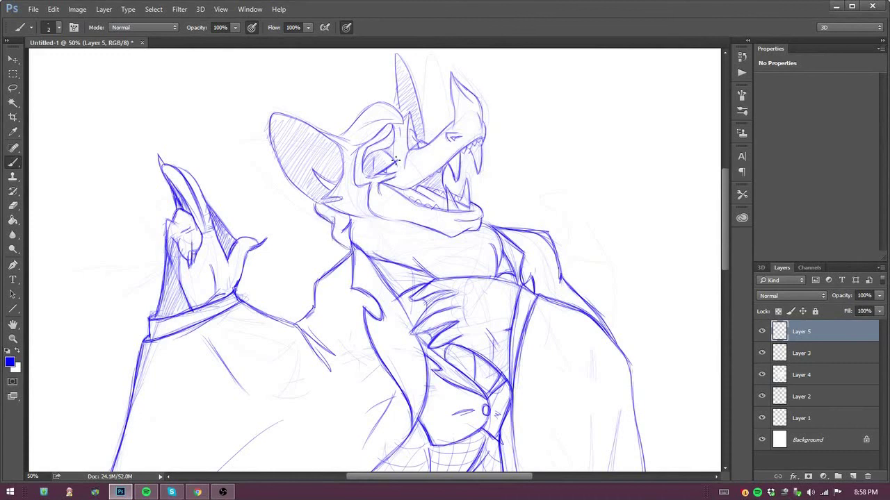
# Redraw the teeth and lower jaw, darken head and chin, and lightly hatch the neck
pyautogui.moveTo(420, 183)
pyautogui.mouseDown()
pyautogui.moveTo(451, 158)
pyautogui.moveTo(420, 185)
pyautogui.moveTo(474, 213)
pyautogui.mouseUp()
pyautogui.hotkey('ctrl', 'z')
pyautogui.moveTo(386, 184)
pyautogui.mouseDown()
pyautogui.moveTo(413, 199)
pyautogui.moveTo(482, 208)
pyautogui.mouseUp()
pyautogui.moveTo(399, 123)
pyautogui.mouseDown()
pyautogui.moveTo(344, 135)
pyautogui.moveTo(377, 152)
pyautogui.mouseUp()
pyautogui.moveTo(370, 202)
pyautogui.mouseDown()
pyautogui.moveTo(402, 220)
pyautogui.moveTo(365, 236)
pyautogui.mouseUp()
pyautogui.moveTo(417, 252)
pyautogui.mouseDown()
pyautogui.moveTo(479, 276)
pyautogui.moveTo(378, 239)
pyautogui.mouseUp()
# Darken the hair, eye and cheek, lower jaw, and the left ear's hatching and outline
pyautogui.moveTo(402, 102)
pyautogui.mouseDown()
pyautogui.moveTo(381, 126)
pyautogui.moveTo(351, 124)
pyautogui.mouseUp()
pyautogui.moveTo(382, 107); pyautogui.dragTo(344, 132)
pyautogui.scroll(2, 433, 243)
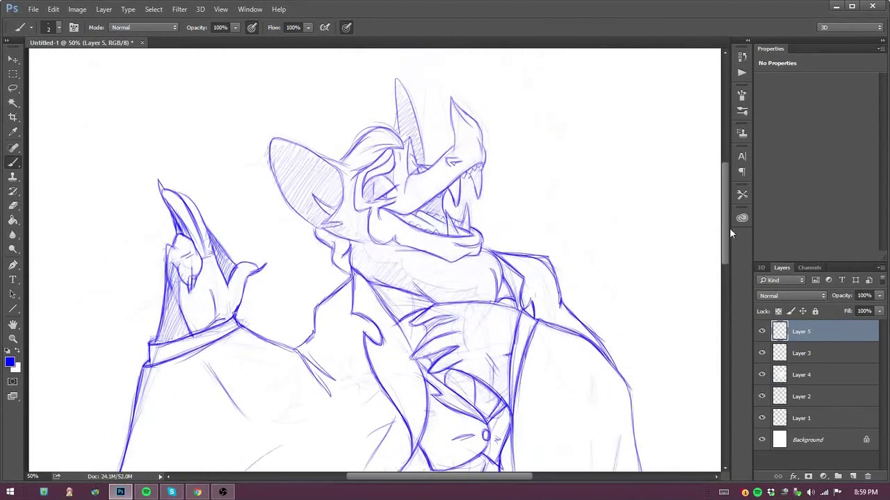
pyautogui.moveTo(410, 150)
pyautogui.mouseDown()
pyautogui.moveTo(408, 181)
pyautogui.moveTo(416, 164)
pyautogui.mouseUp()
pyautogui.moveTo(398, 224)
pyautogui.mouseDown()
pyautogui.moveTo(325, 249)
pyautogui.moveTo(344, 227)
pyautogui.mouseUp()
pyautogui.moveTo(343, 208)
pyautogui.mouseDown()
pyautogui.moveTo(332, 178)
pyautogui.moveTo(285, 178)
pyautogui.mouseUp()
pyautogui.moveTo(268, 146); pyautogui.dragTo(278, 198)
pyautogui.moveTo(275, 181); pyautogui.dragTo(325, 234)
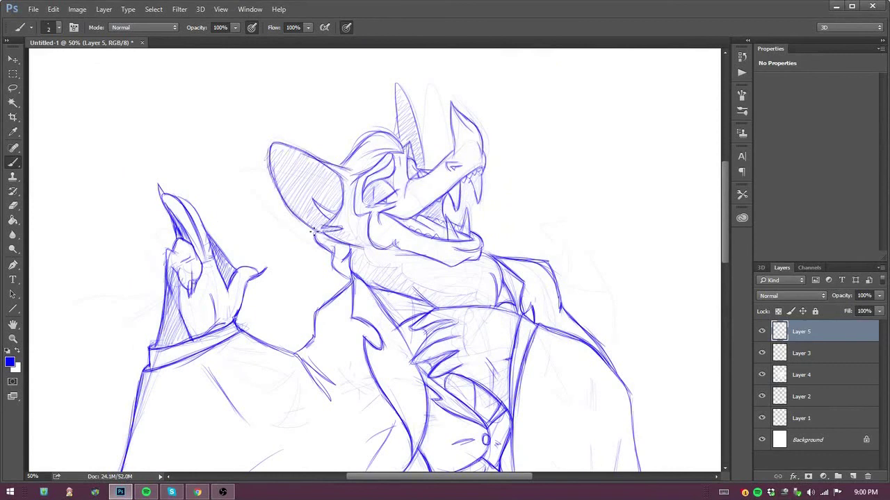
# Darken the ear and horn outlines, chin and teeth, then zoom out to the whole figure
pyautogui.moveTo(395, 93); pyautogui.dragTo(393, 142)
pyautogui.moveTo(399, 89); pyautogui.dragTo(421, 154)
pyautogui.moveTo(401, 250)
pyautogui.mouseDown()
pyautogui.moveTo(479, 248)
pyautogui.moveTo(483, 239)
pyautogui.mouseUp()
pyautogui.moveTo(464, 208); pyautogui.dragTo(469, 239)
pyautogui.moveTo(442, 214); pyautogui.dragTo(456, 239)
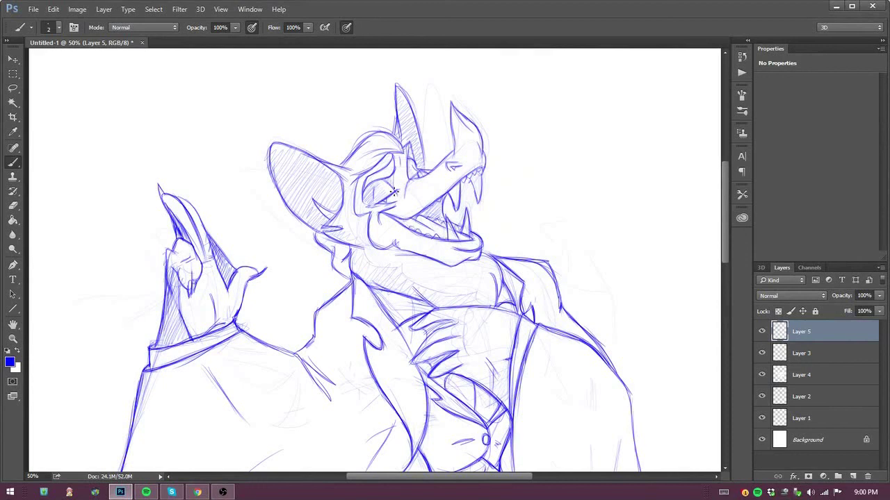
pyautogui.hotkey('ctrl', '-')
# Trace the right wing's outline darker along its lower edge and up toward the shoulder
pyautogui.scroll(-1, 675, 238)
pyautogui.moveTo(546, 269); pyautogui.dragTo(556, 381)
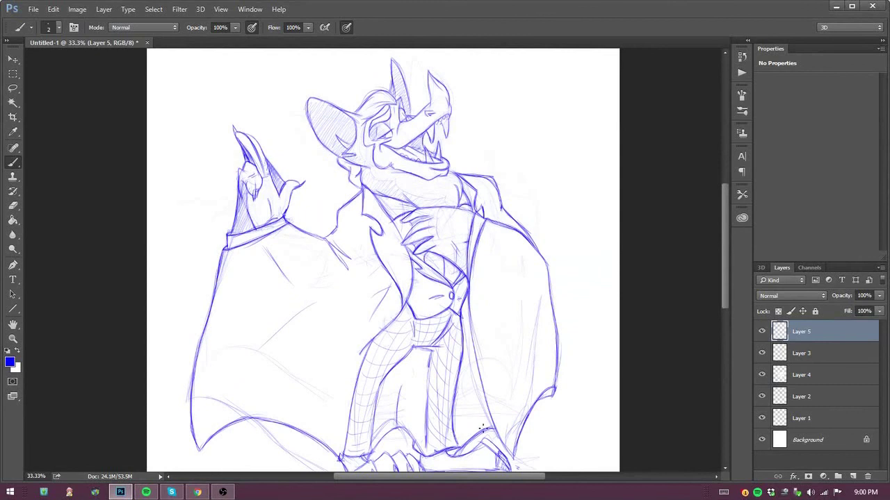
pyautogui.moveTo(546, 264); pyautogui.dragTo(485, 212)
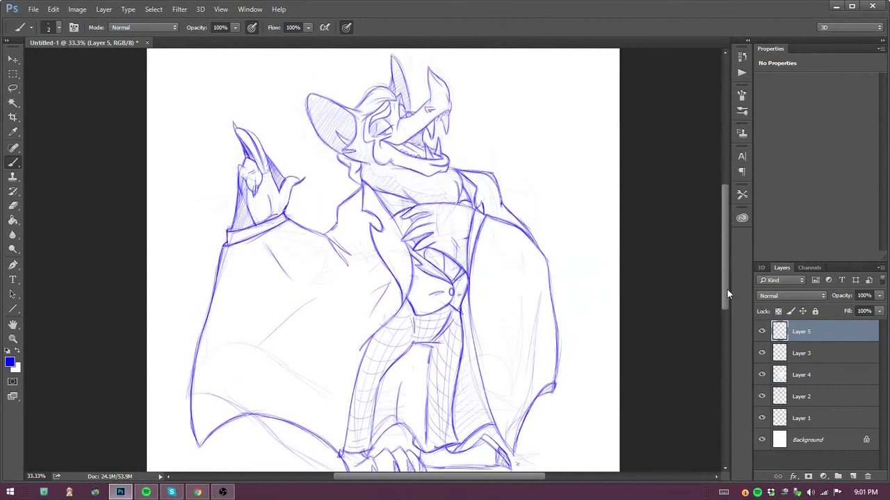